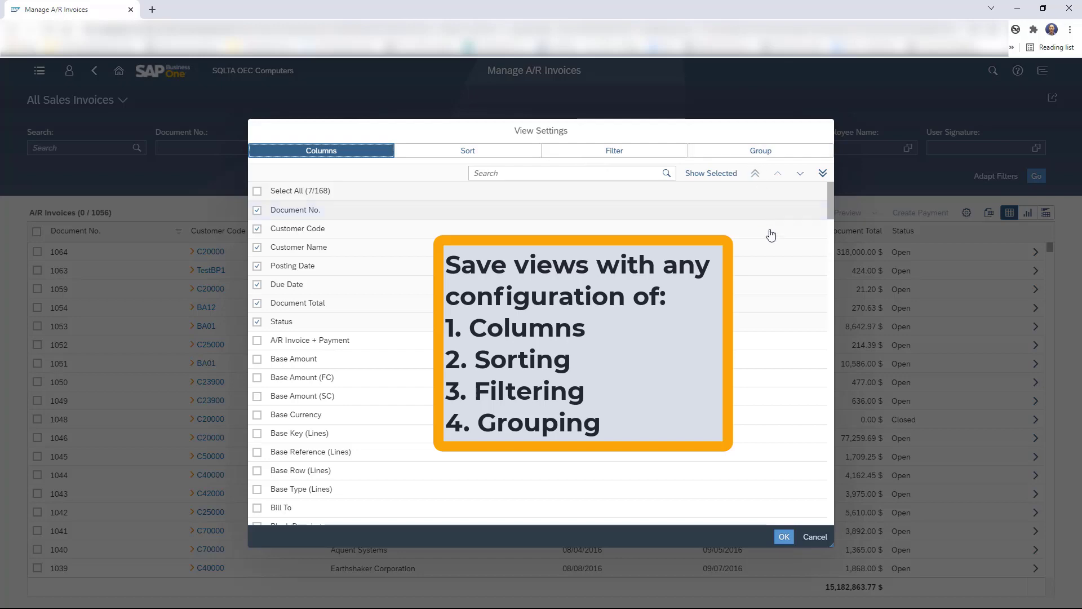
Accept the view settings and filter the invoices by the posting date range "-8 Year ... Today".
{"action": "left_click", "coordinate": [781, 540]}
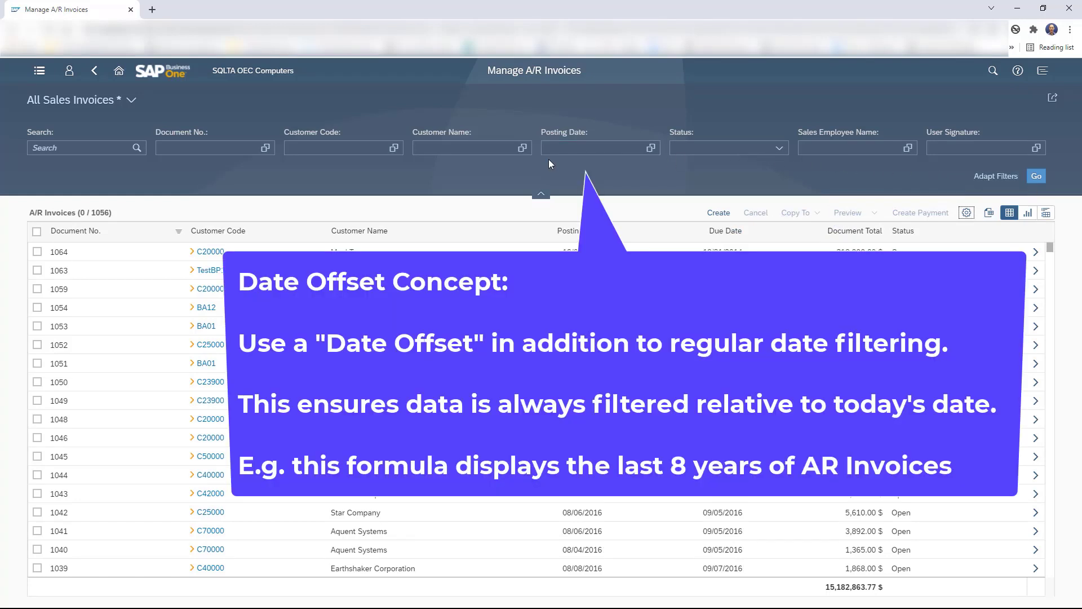
{"action": "left_click", "coordinate": [550, 152]}
{"action": "type", "text": "-8 Year ... Today"}
{"action": "key", "text": "Tab"}
{"action": "left_click", "coordinate": [558, 152]}
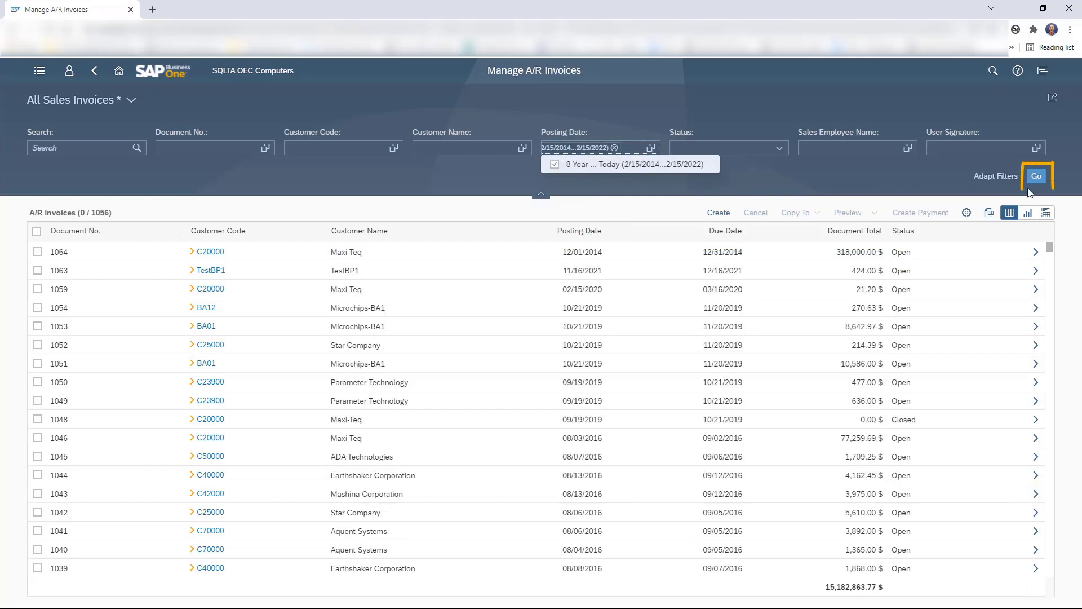
{"action": "left_click", "coordinate": [1036, 177]}
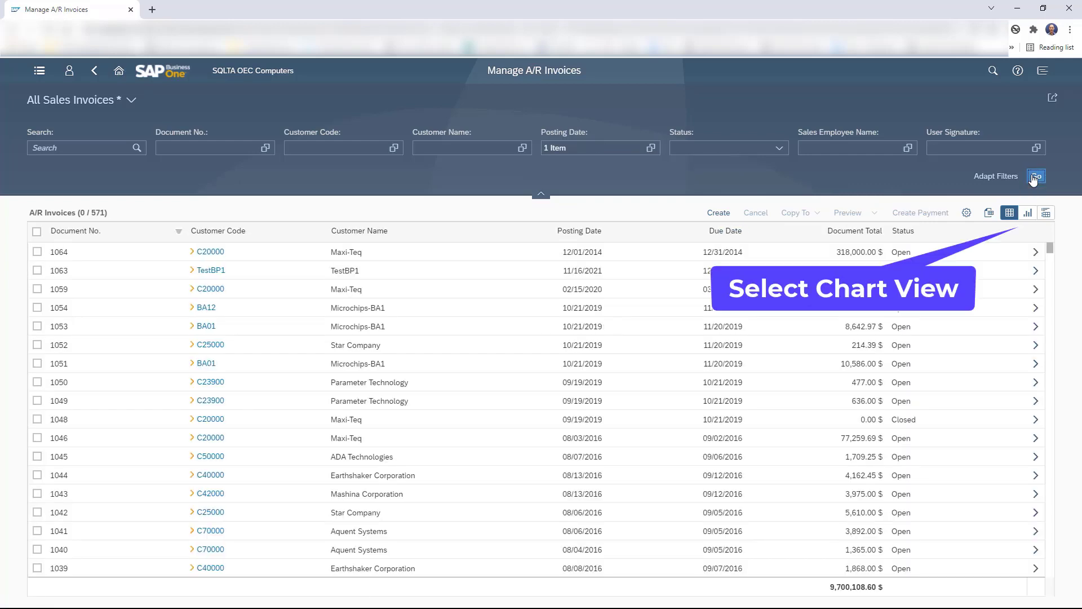
Show the invoices as a stacked column chart and replace the Record Count measure with Document Total.
{"action": "left_click", "coordinate": [1027, 219]}
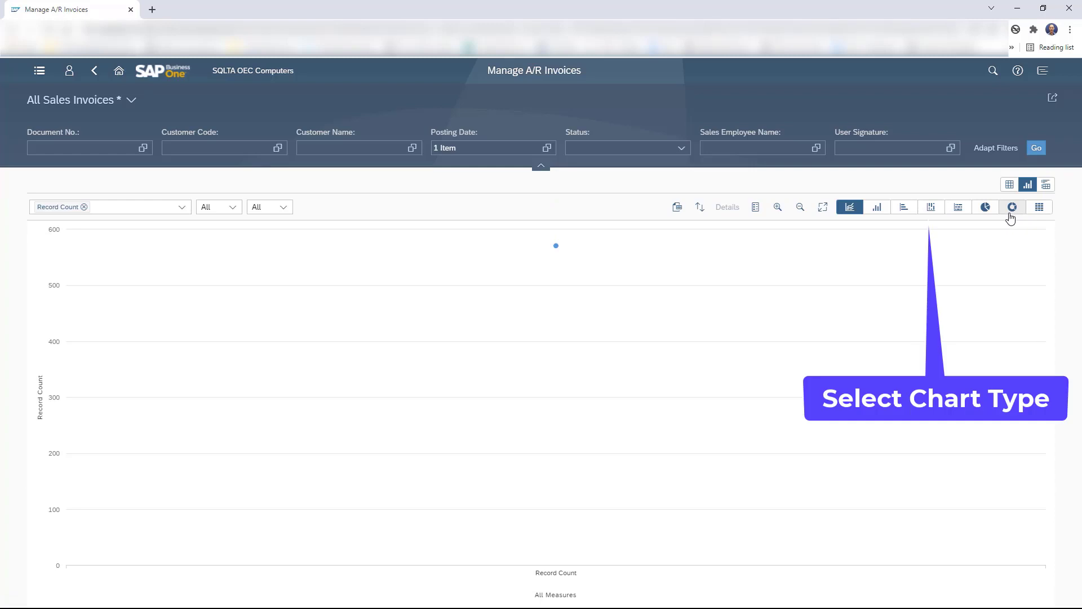
{"action": "left_click", "coordinate": [931, 209]}
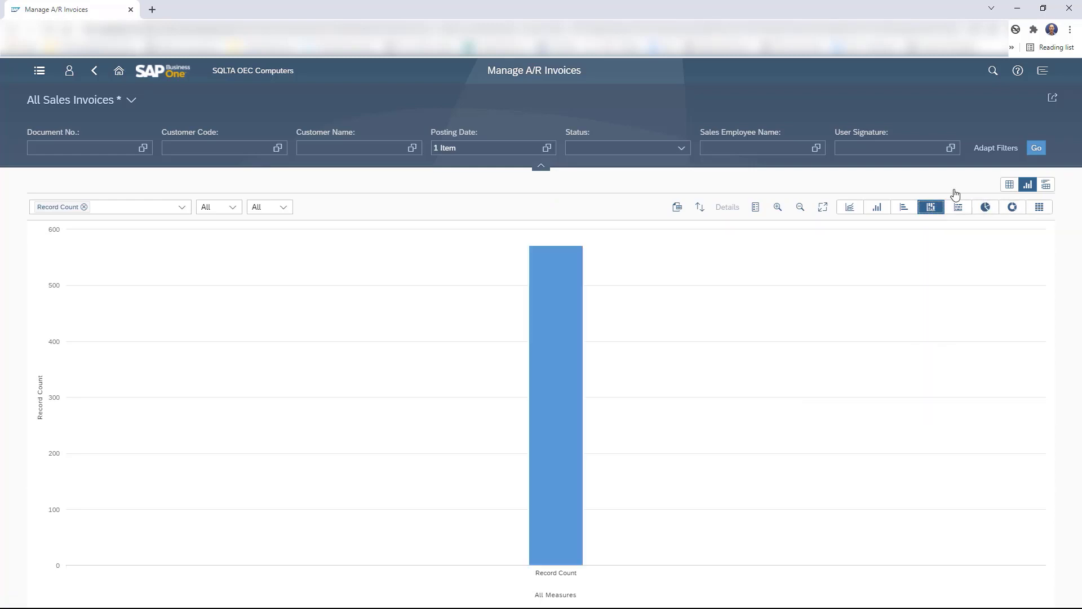
{"action": "left_click", "coordinate": [181, 207]}
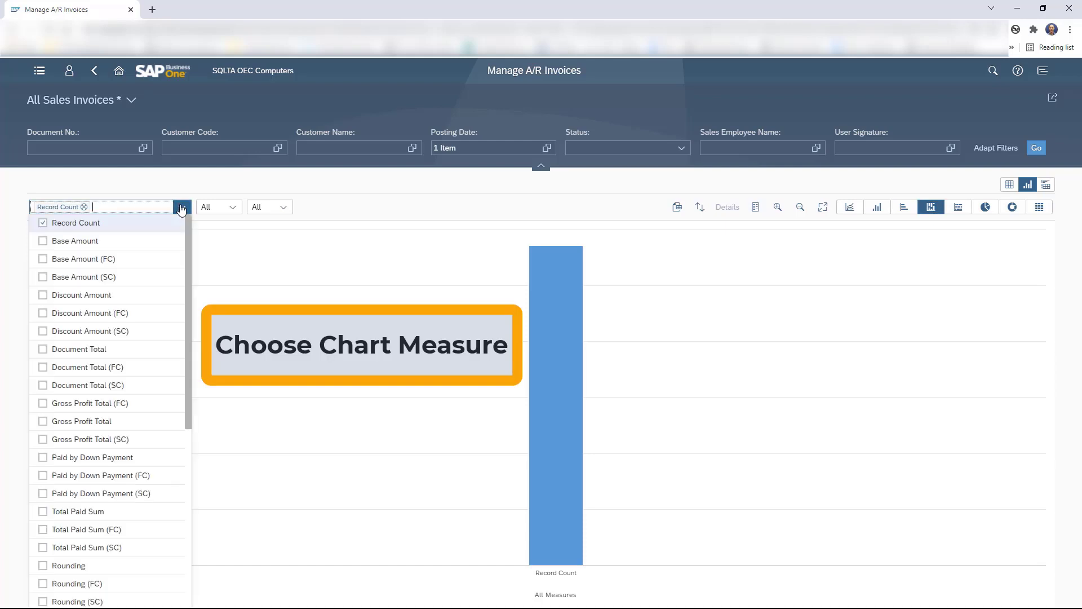
{"action": "left_click", "coordinate": [44, 223]}
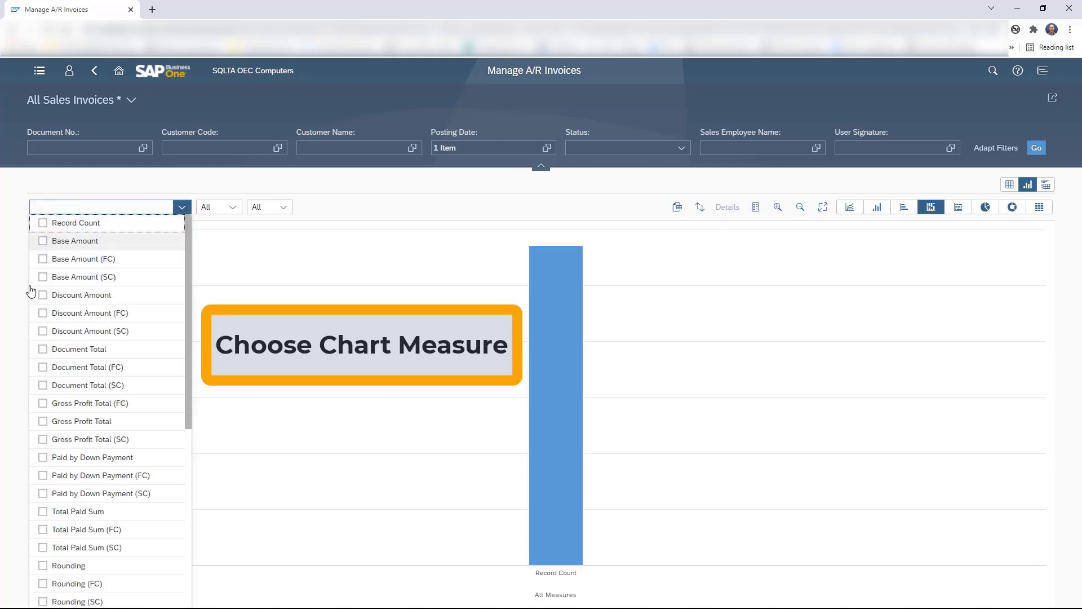
{"action": "left_click", "coordinate": [42, 350]}
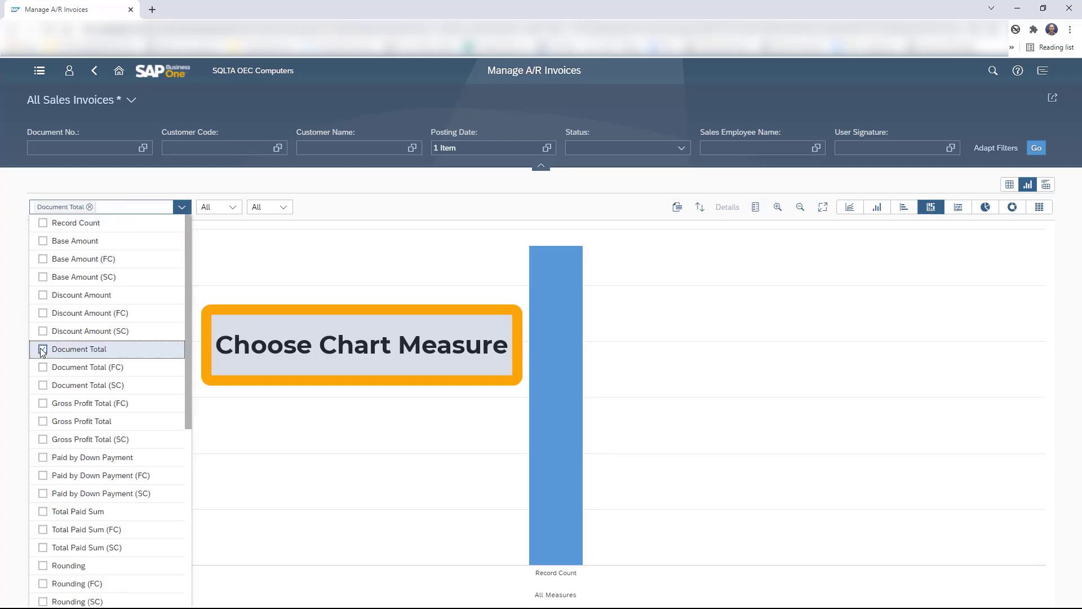
Set the first chart dimension to Posting Date (Year and Month).
{"action": "left_click", "coordinate": [235, 209]}
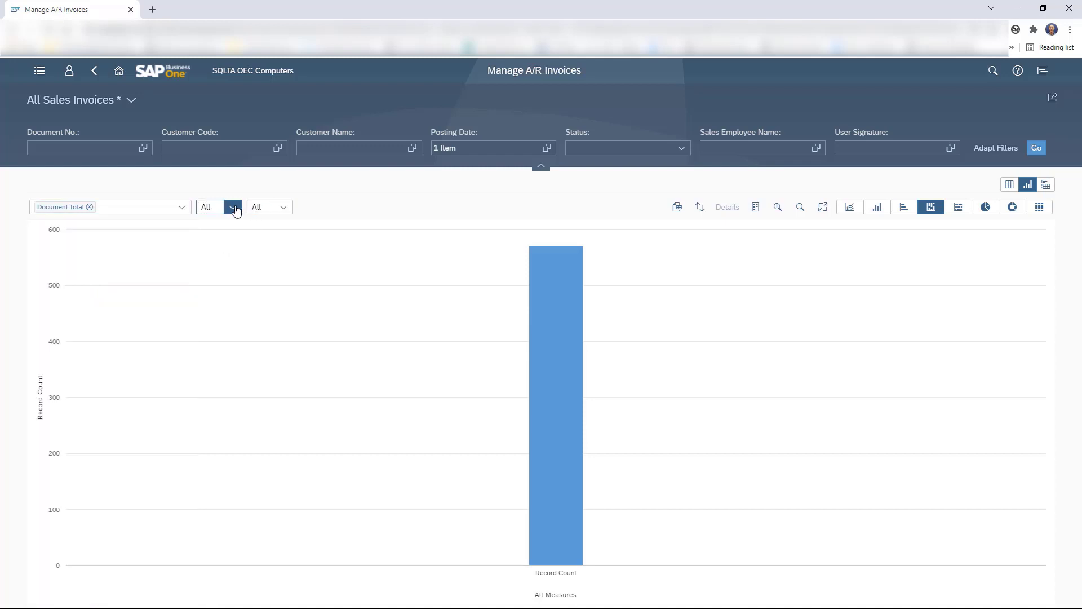
{"action": "left_click", "coordinate": [235, 209]}
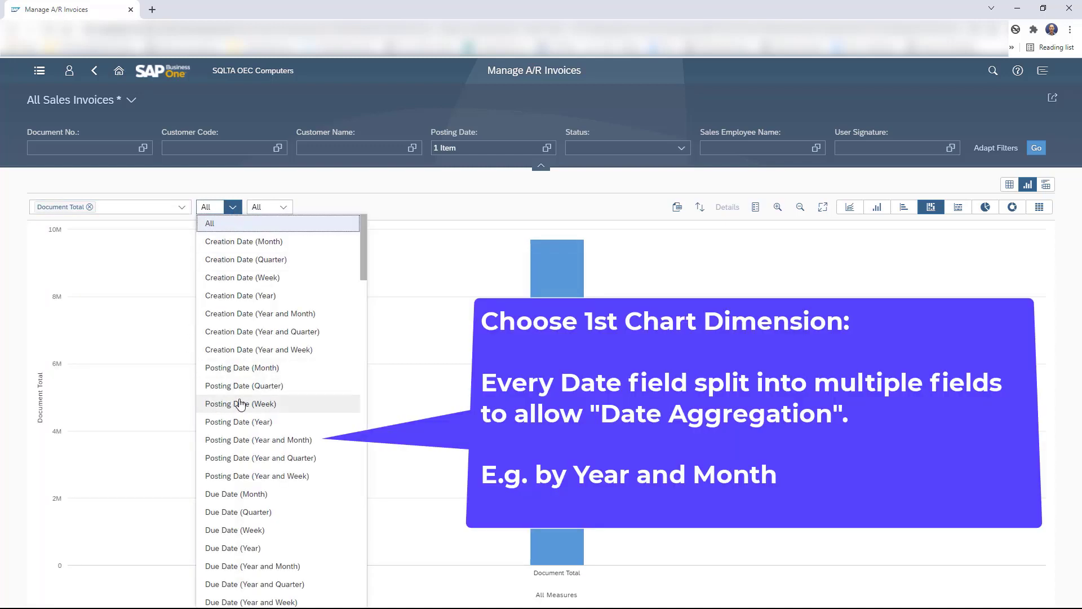
{"action": "left_click", "coordinate": [265, 442]}
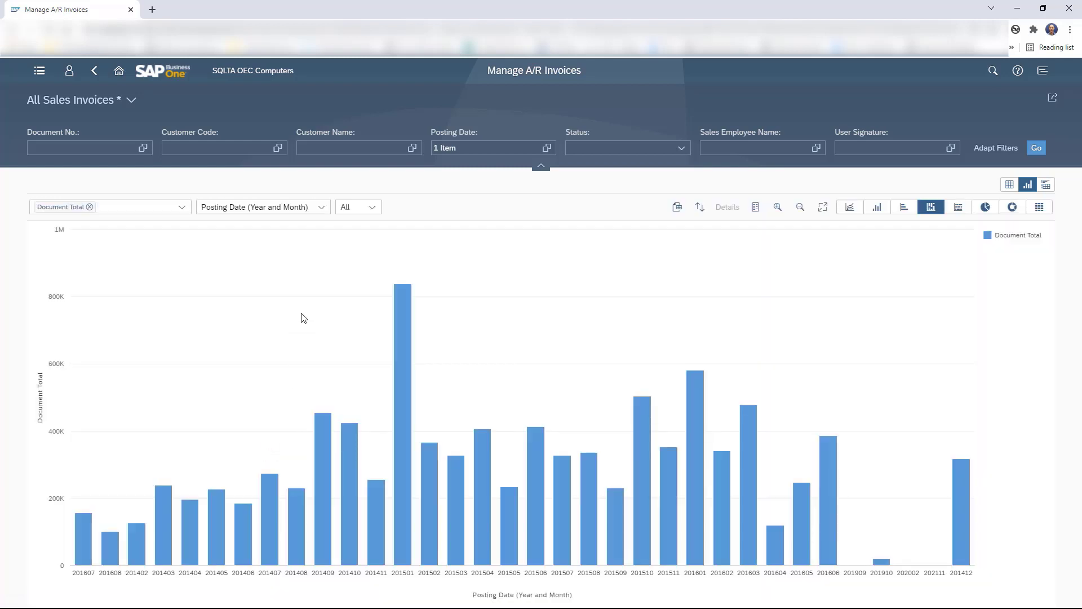
Set the second chart dimension to Customer Name.
{"action": "left_click", "coordinate": [372, 207]}
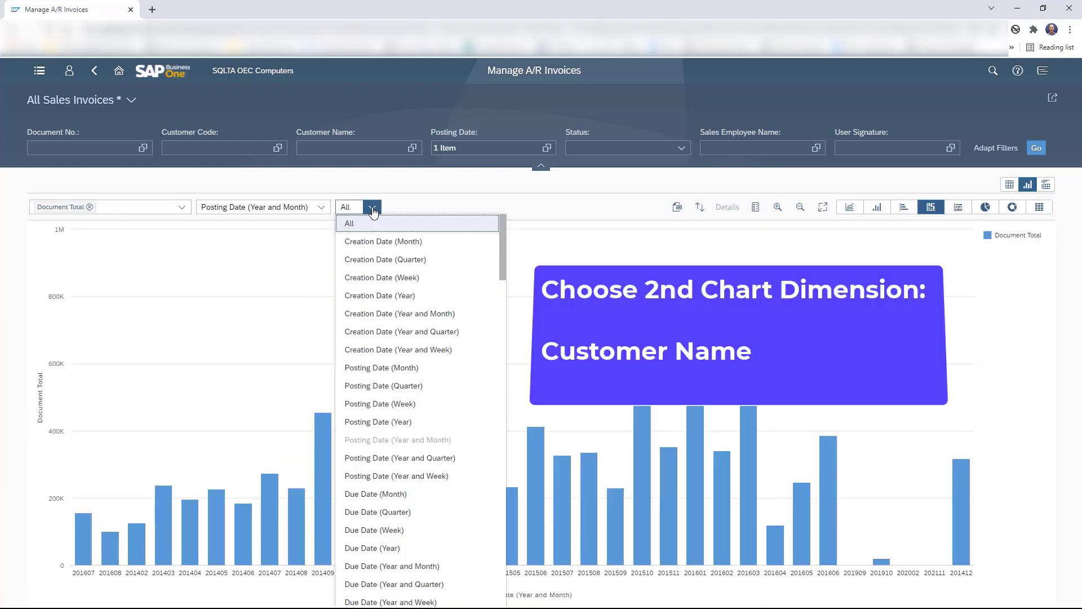
{"action": "key", "text": "c"}
{"action": "key", "text": "c"}
{"action": "key", "text": "c"}
{"action": "key", "text": "c"}
{"action": "key", "text": "c"}
{"action": "key", "text": "c"}
{"action": "key", "text": "c"}
{"action": "key", "text": "c"}
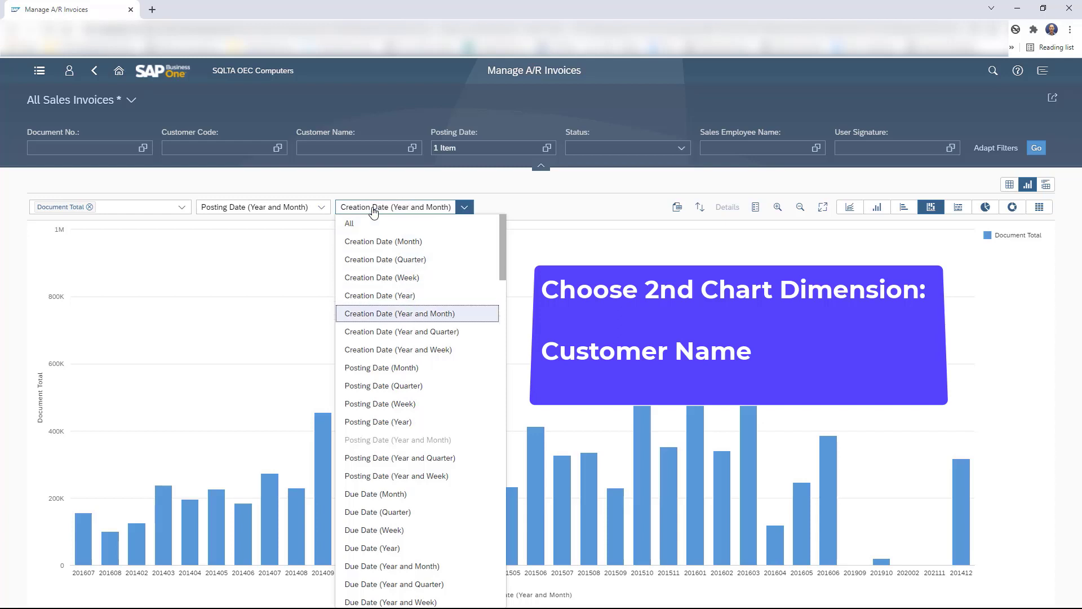
{"action": "key", "text": "c"}
{"action": "key", "text": "c"}
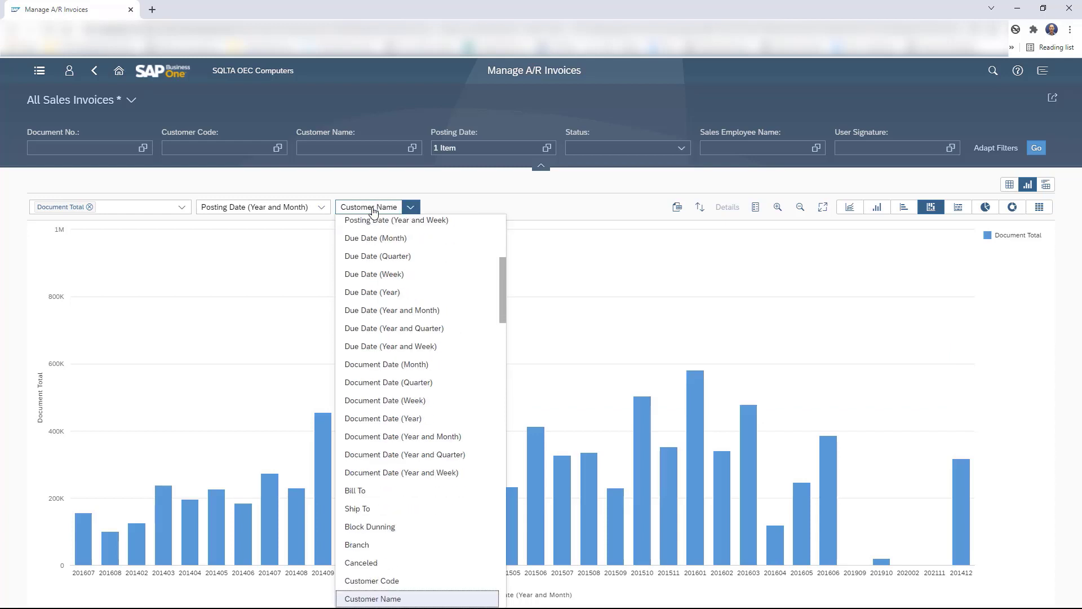
{"action": "key", "text": "Return"}
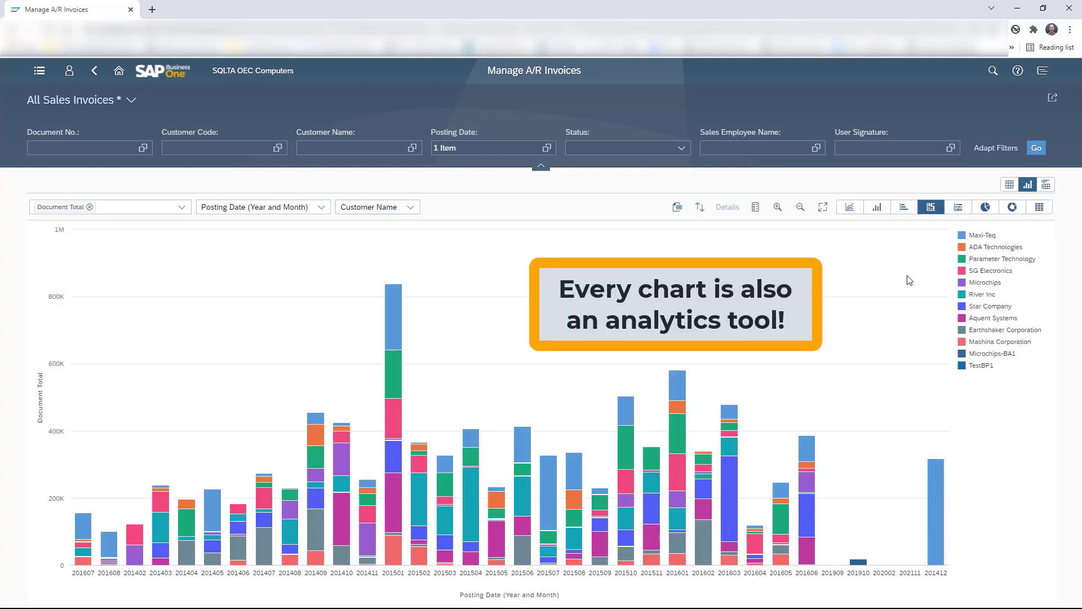
Select the Parameter Technology series in the chart and review its monthly sales details.
{"action": "left_click", "coordinate": [966, 262]}
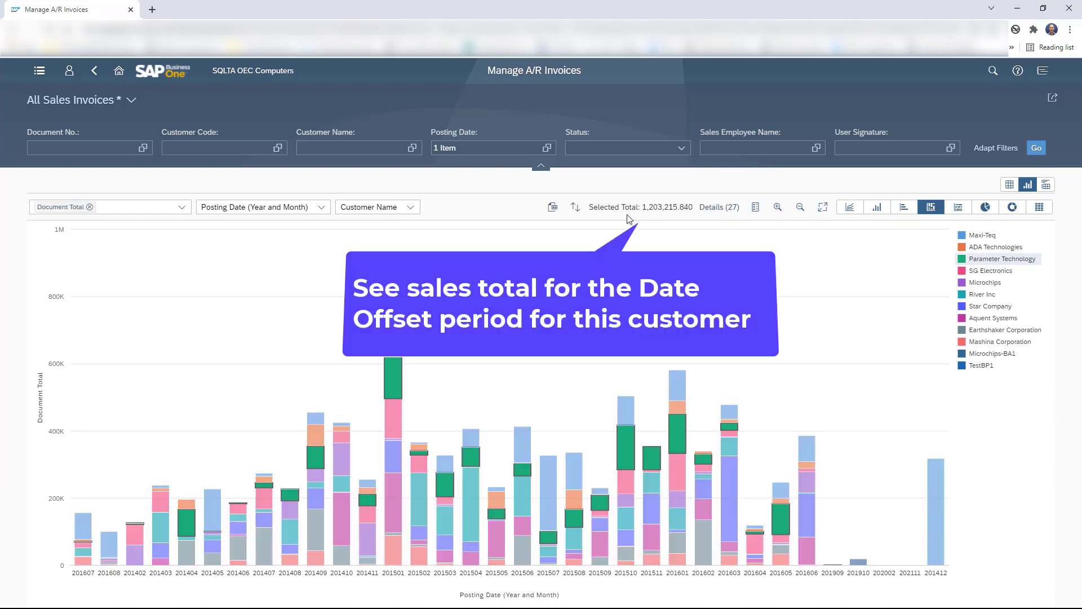
{"action": "left_click", "coordinate": [724, 208]}
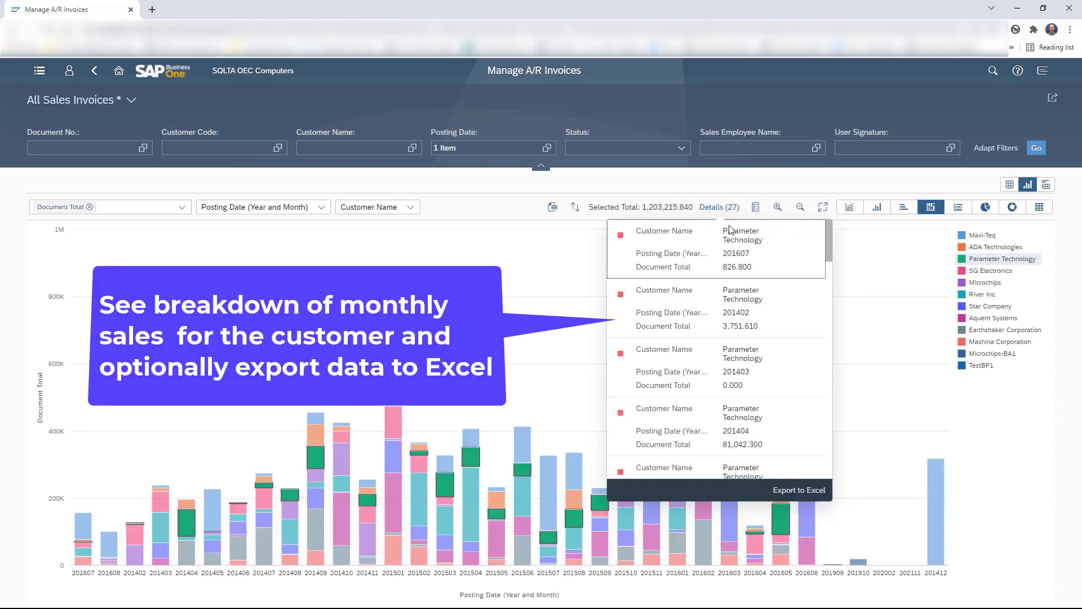
{"action": "scroll", "coordinate": [735, 255], "scroll_direction": "down", "scroll_amount": 8}
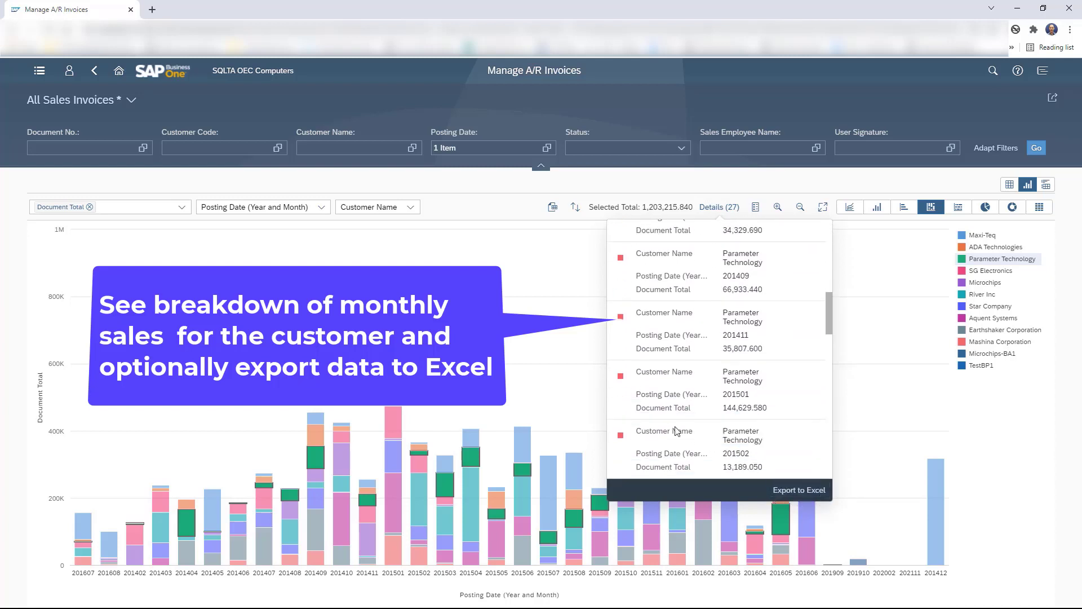
{"action": "left_click", "coordinate": [557, 338]}
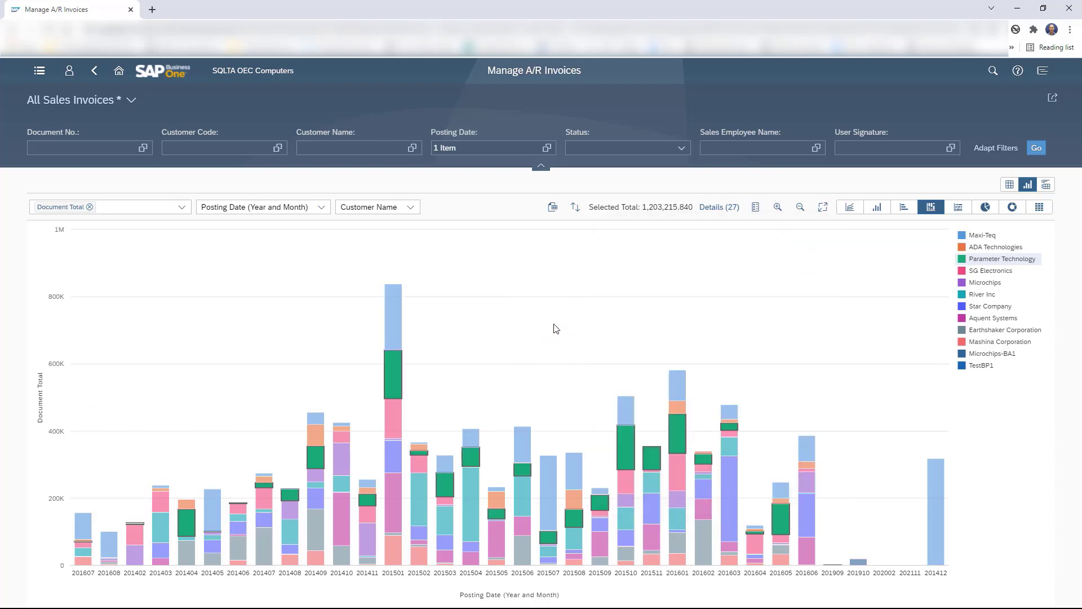
Check the selected total for month 201511 and for an area selection across the 201505 to 201601 columns, clearing each selection.
{"action": "left_click", "coordinate": [652, 573]}
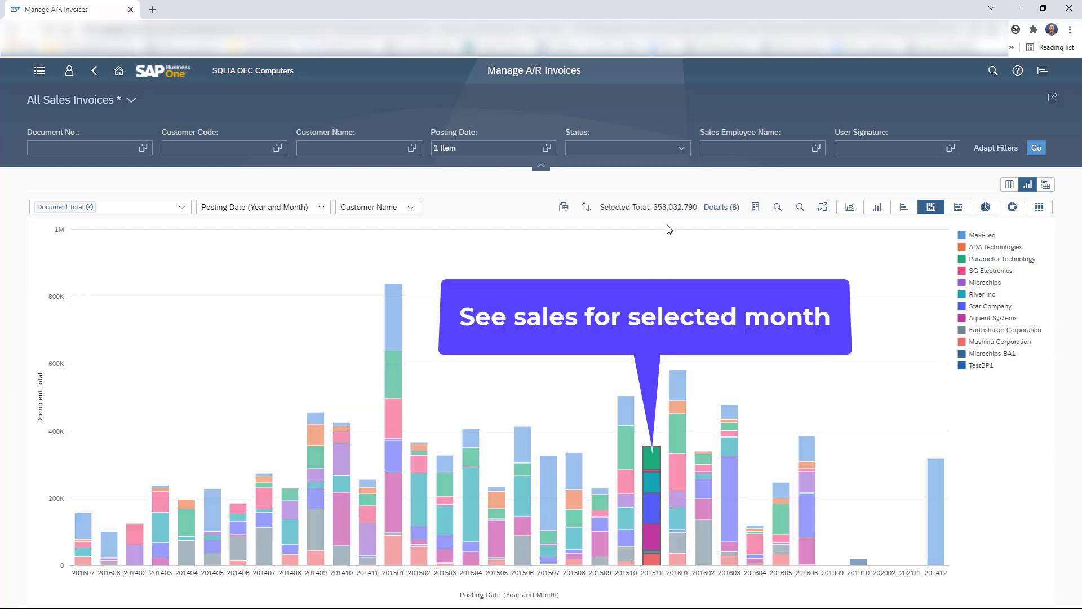
{"action": "left_click", "coordinate": [655, 574]}
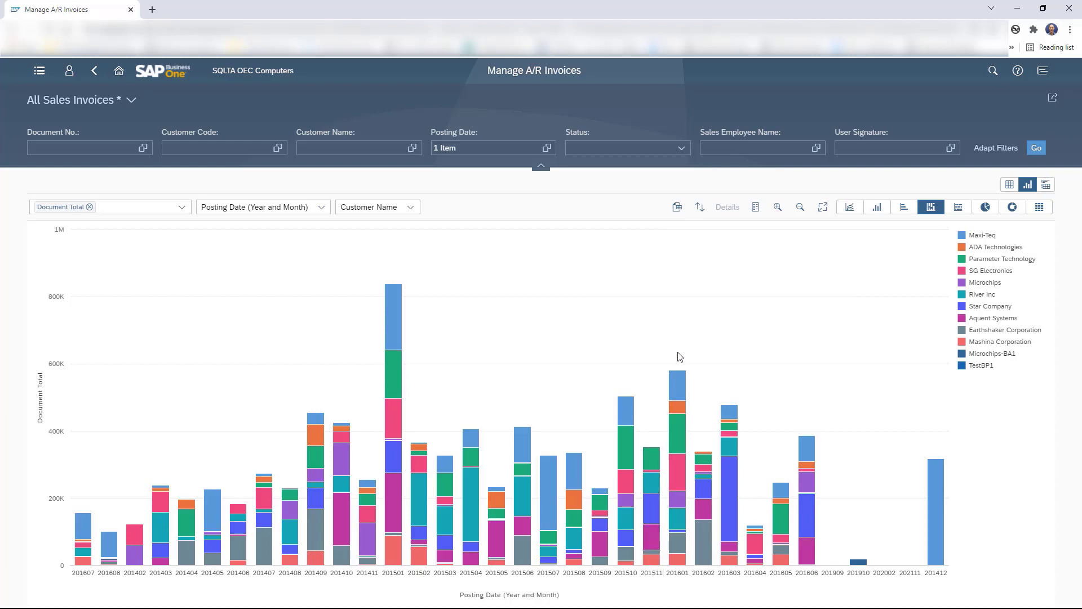
{"action": "left_click_drag", "start_coordinate": [690, 328], "coordinate": [481, 489]}
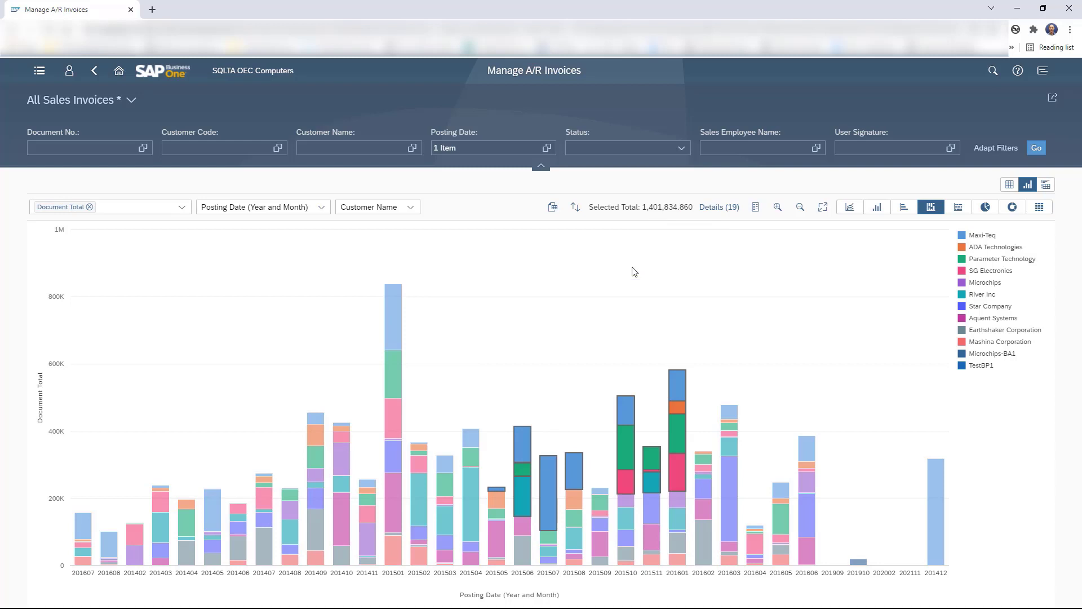
{"action": "left_click", "coordinate": [634, 271]}
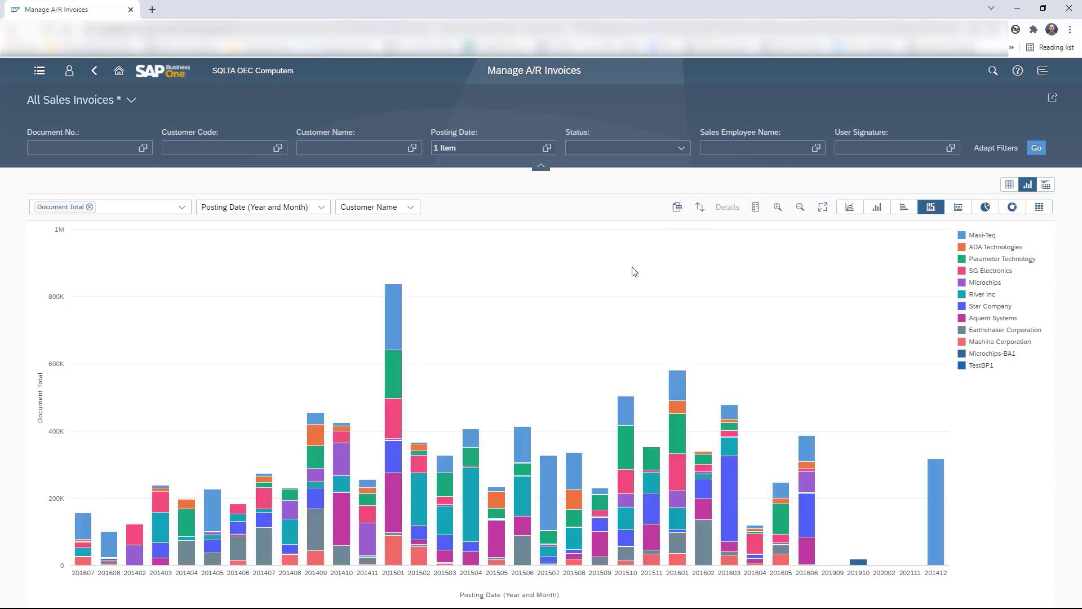
Save the current chart configuration as a new view named "Monthly Sales by Customer".
{"action": "left_click", "coordinate": [132, 100]}
{"action": "left_click", "coordinate": [168, 291]}
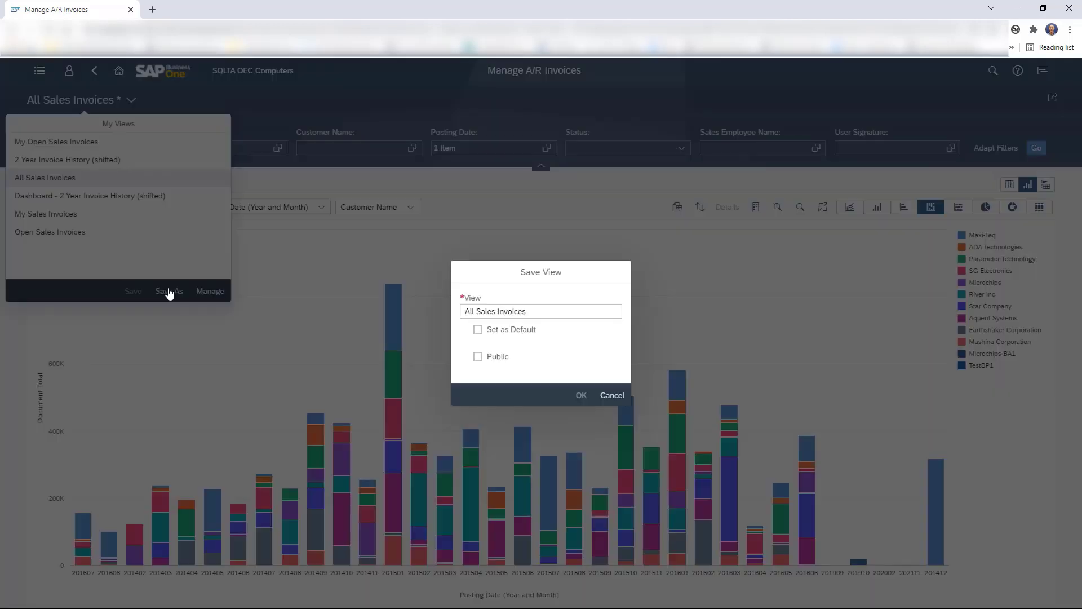
{"action": "key", "text": "ctrl+a"}
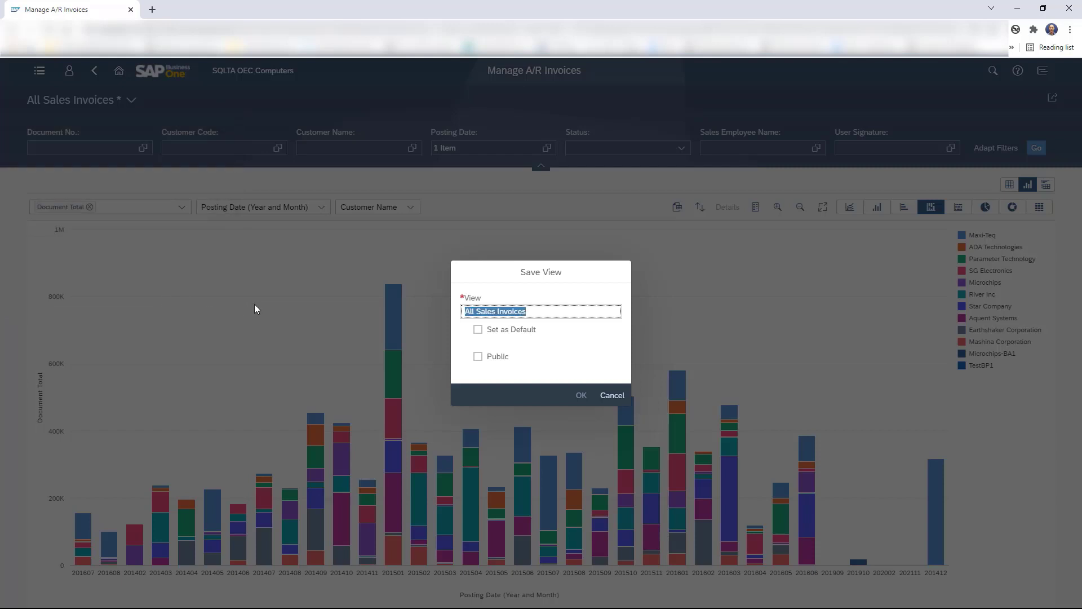
{"action": "type", "text": "Monthly"}
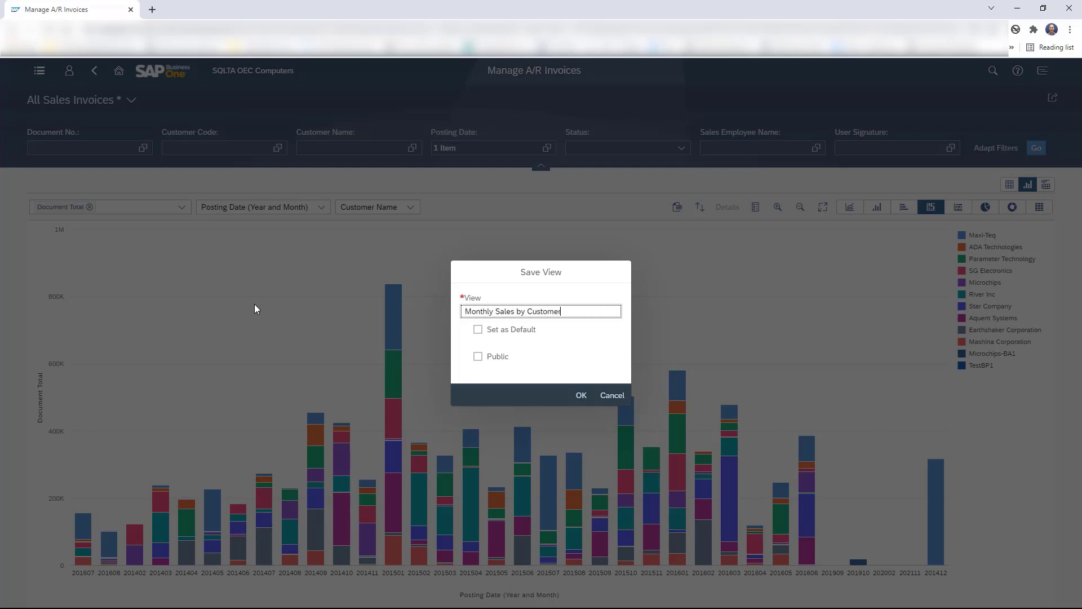
{"action": "left_click", "coordinate": [581, 402]}
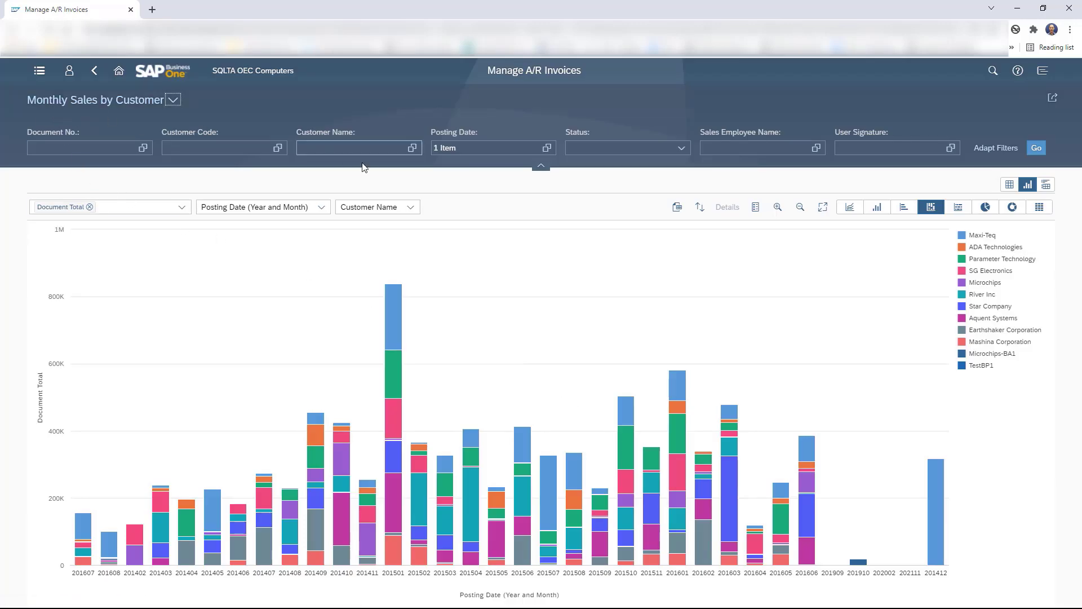
Switch to the card view and open the saved view "Dashboard - 2 Year Invoice History (shifted)".
{"action": "left_click", "coordinate": [1046, 187]}
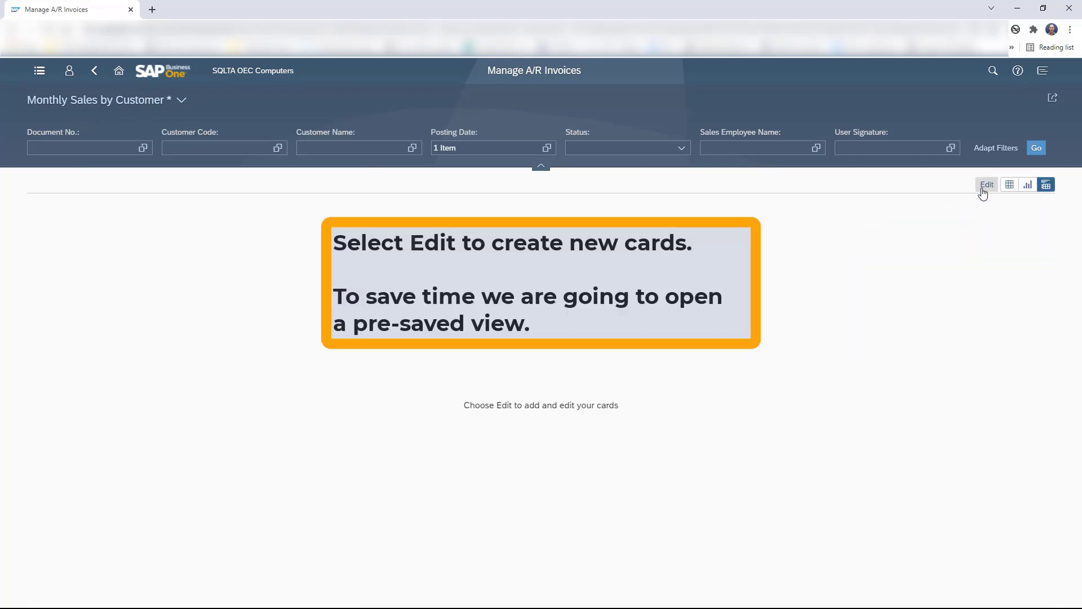
{"action": "left_click", "coordinate": [182, 100]}
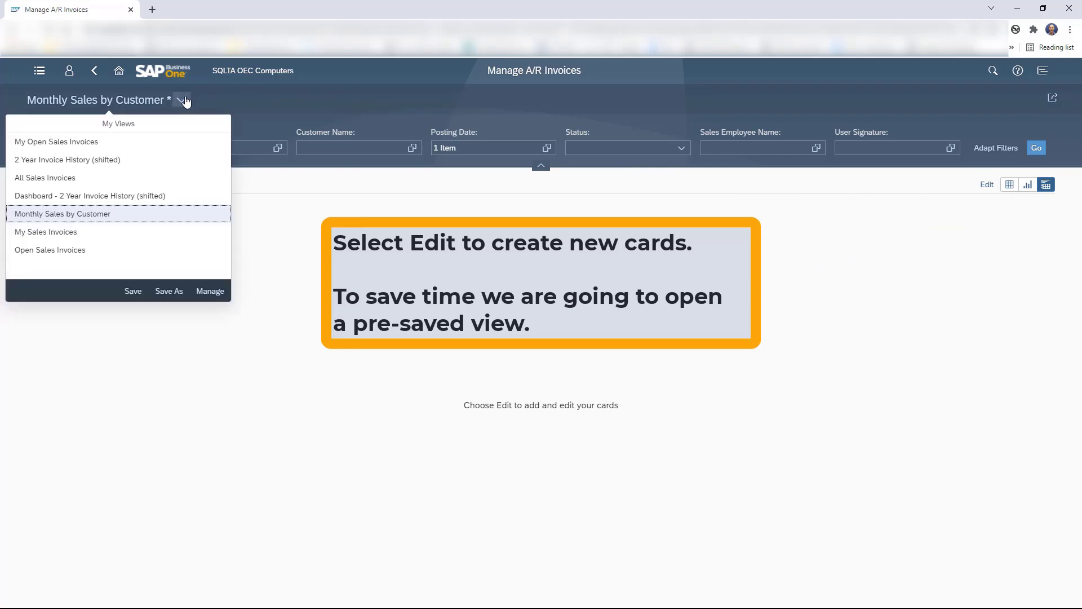
{"action": "left_click", "coordinate": [141, 197]}
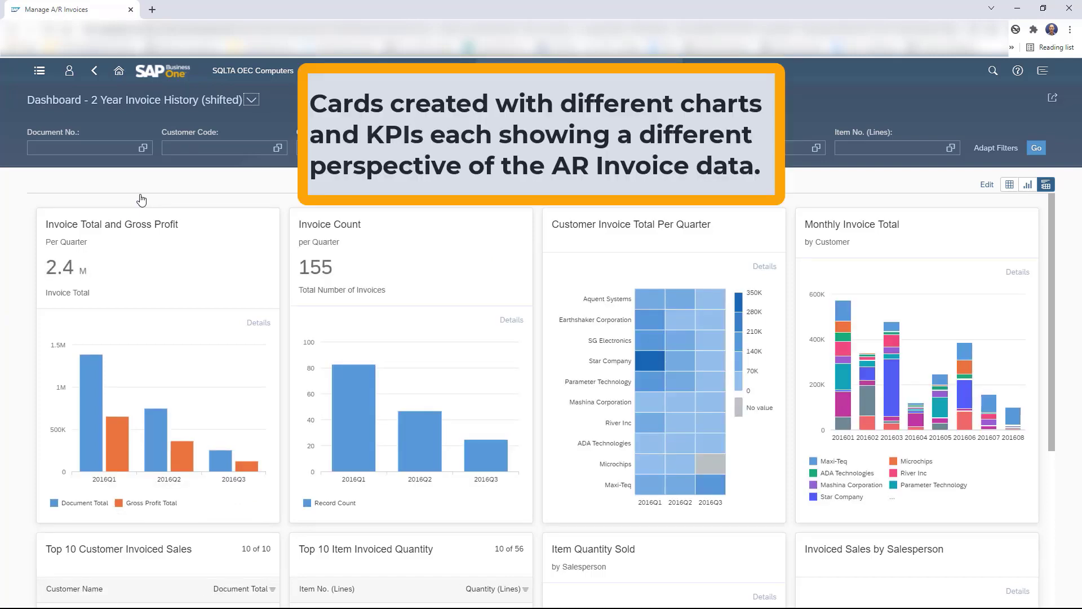
Filter all dashboard cards to customer names matching S*.
{"action": "left_click", "coordinate": [312, 149]}
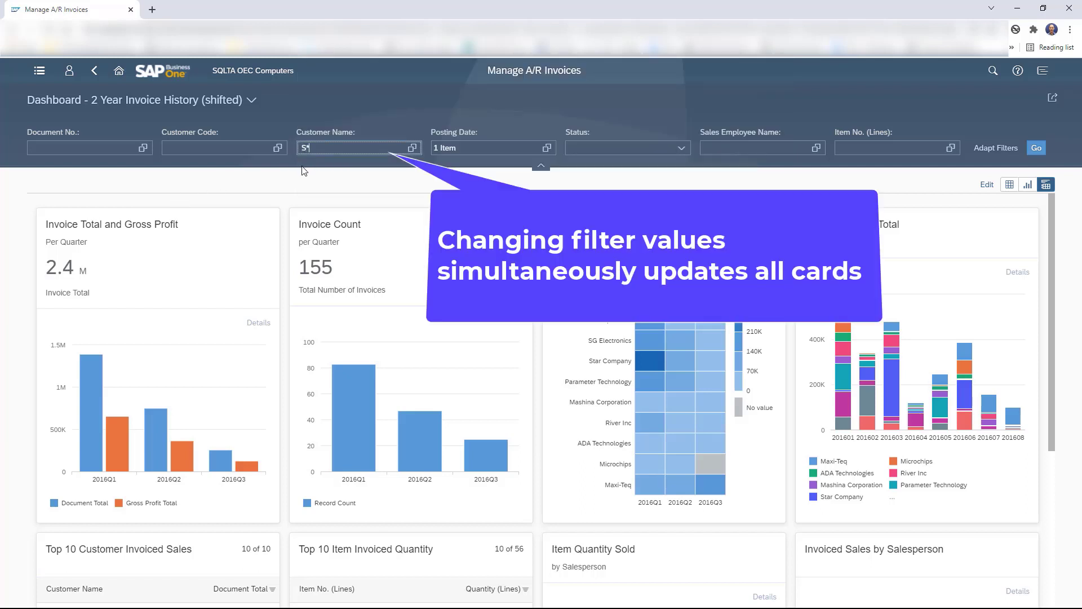
{"action": "key", "text": "Tab"}
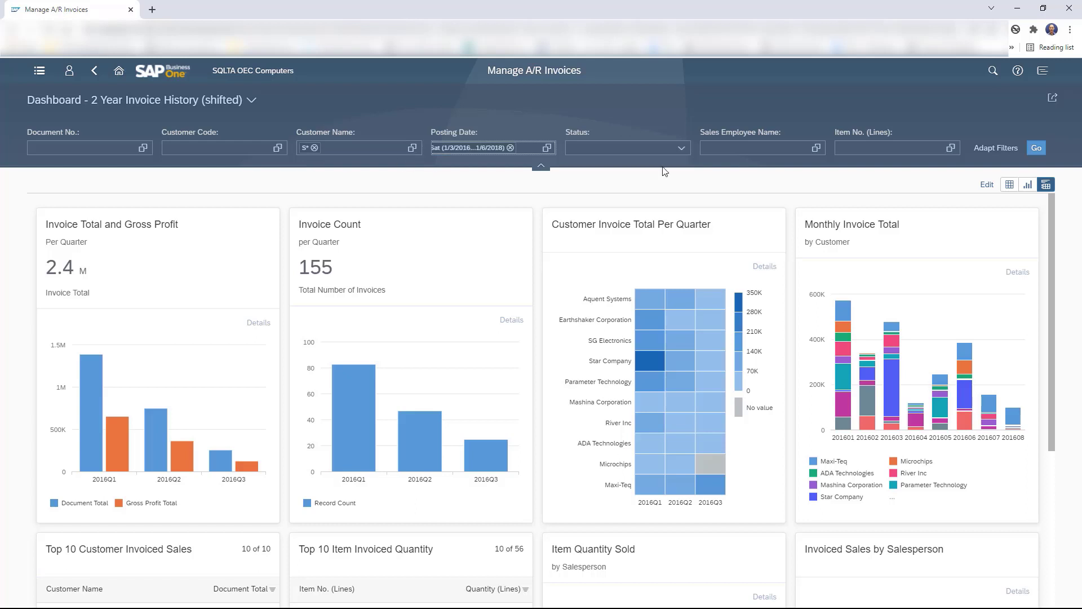
{"action": "left_click", "coordinate": [1039, 148]}
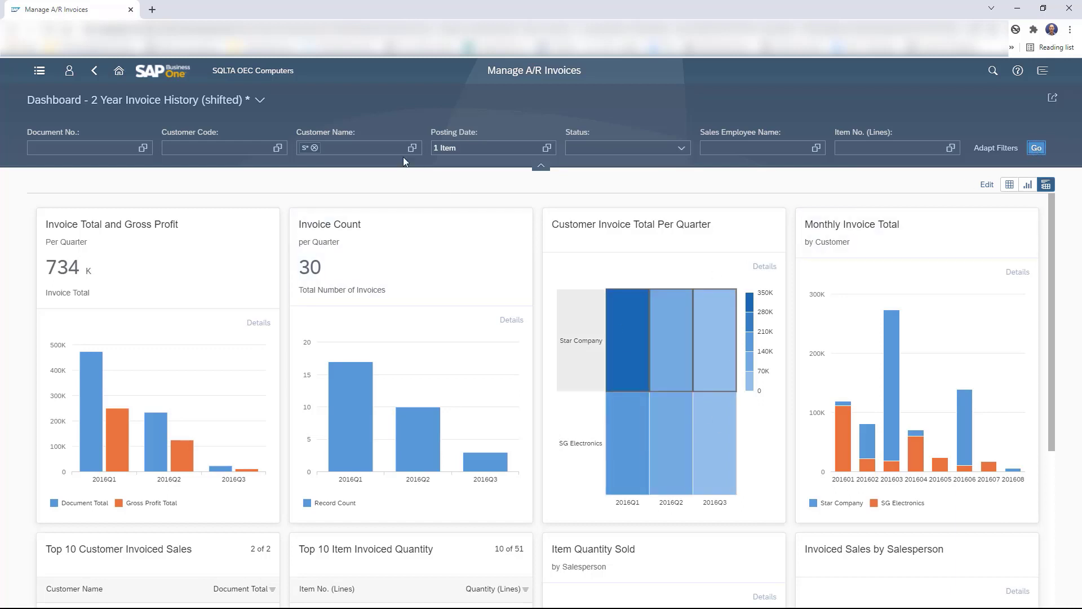
Remove the customer name filter, refresh the dashboard and show the Item Quantity Sold card.
{"action": "left_click", "coordinate": [315, 148]}
{"action": "left_click", "coordinate": [1037, 149]}
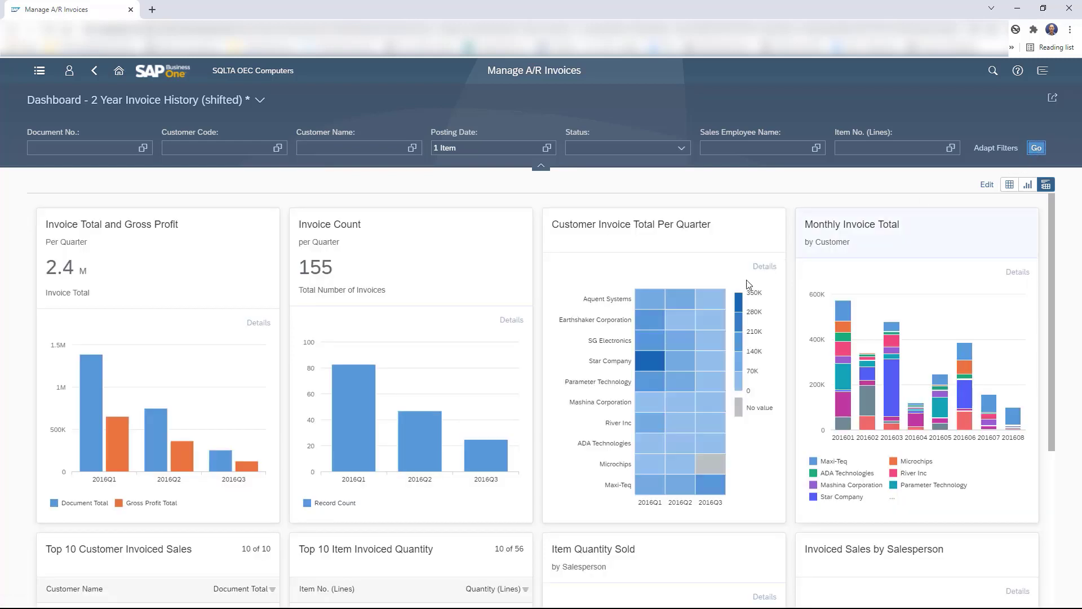
{"action": "scroll", "coordinate": [810, 490], "scroll_direction": "down", "scroll_amount": 5}
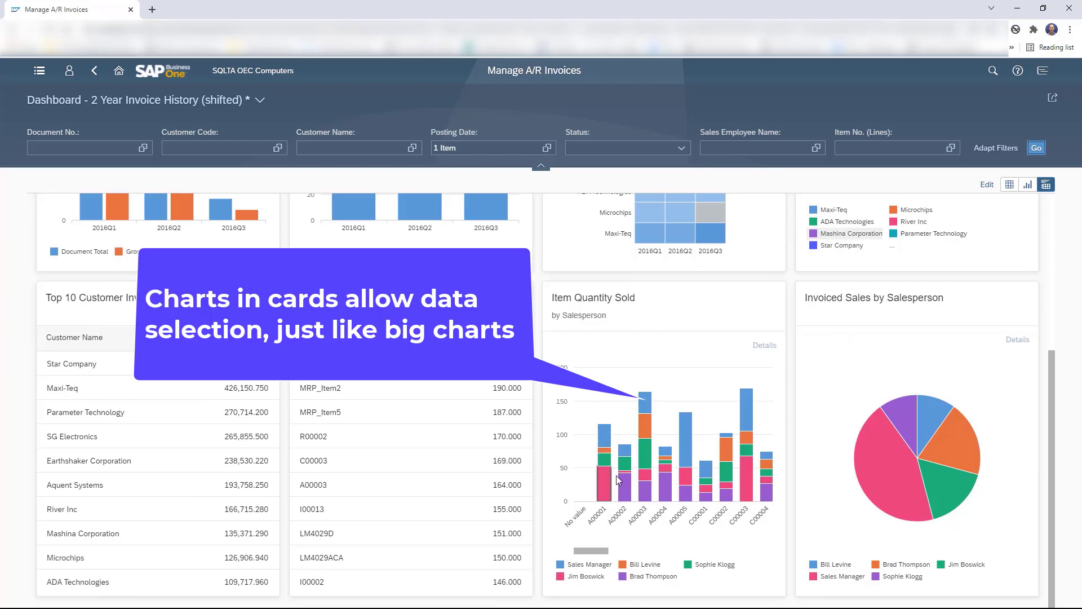
Select item A00003 in the Item Quantity Sold chart, view its details per salesperson and clear the selection.
{"action": "left_click", "coordinate": [640, 516]}
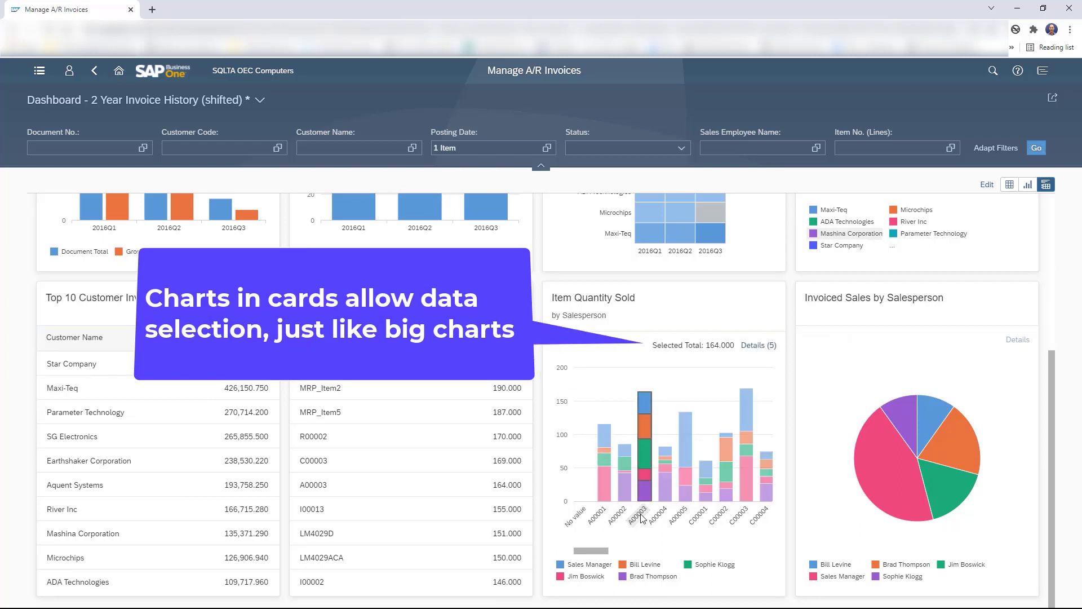
{"action": "left_click", "coordinate": [758, 346]}
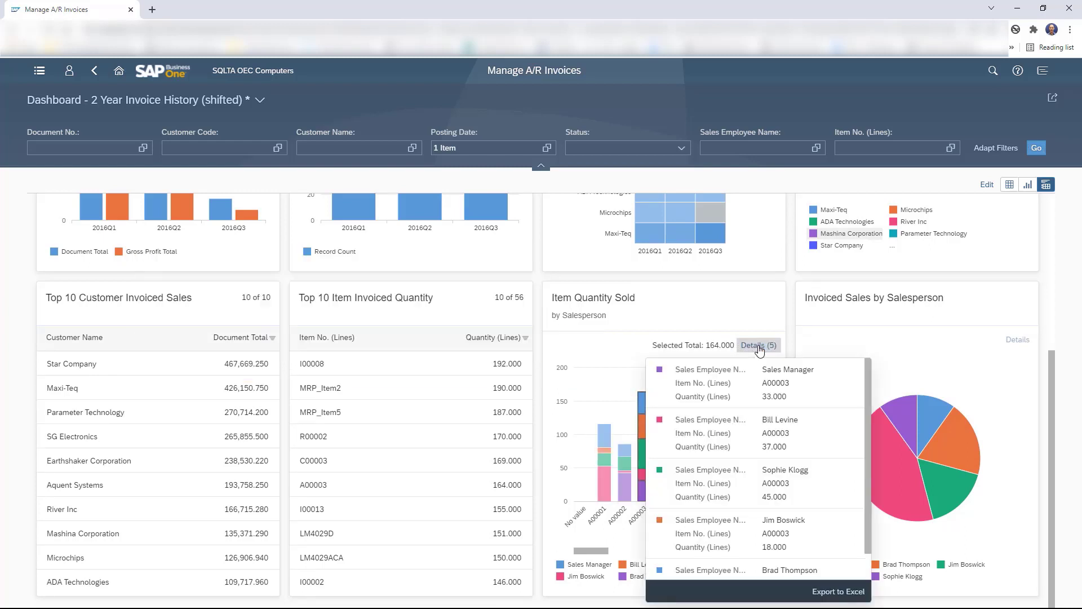
{"action": "left_click", "coordinate": [602, 390]}
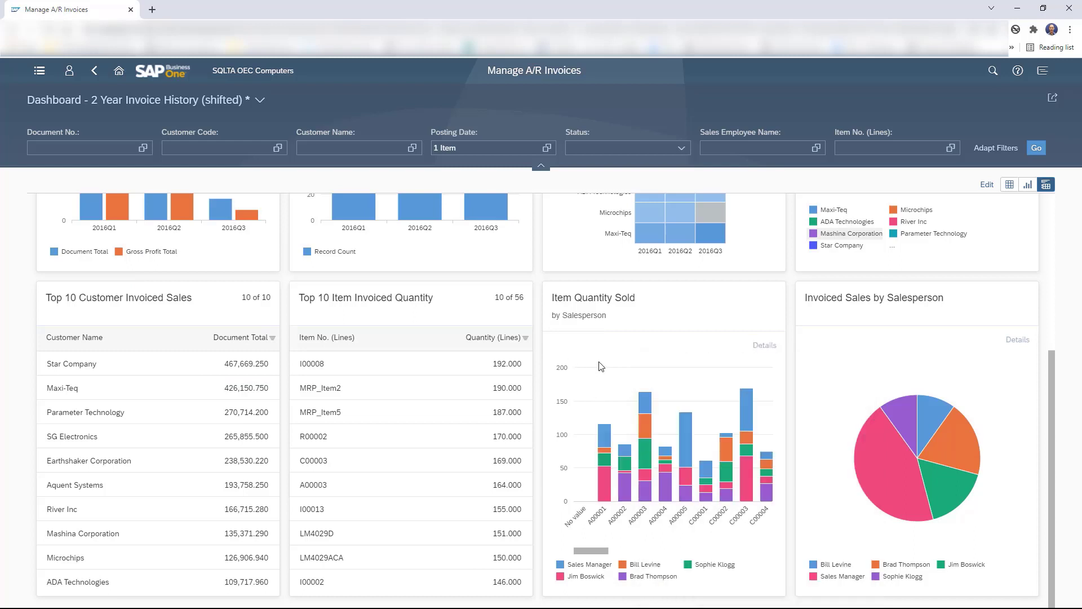
Open the Top 10 Customer Invoiced Sales card as a table and inspect the invoices grouped under Aquent Systems.
{"action": "left_click", "coordinate": [149, 306]}
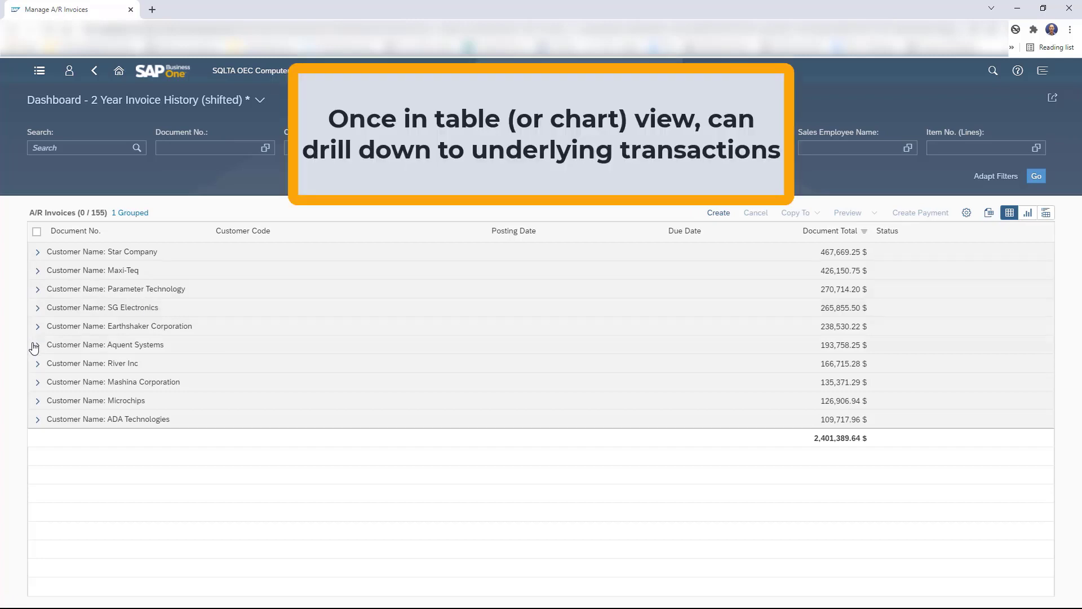
{"action": "left_click", "coordinate": [34, 345]}
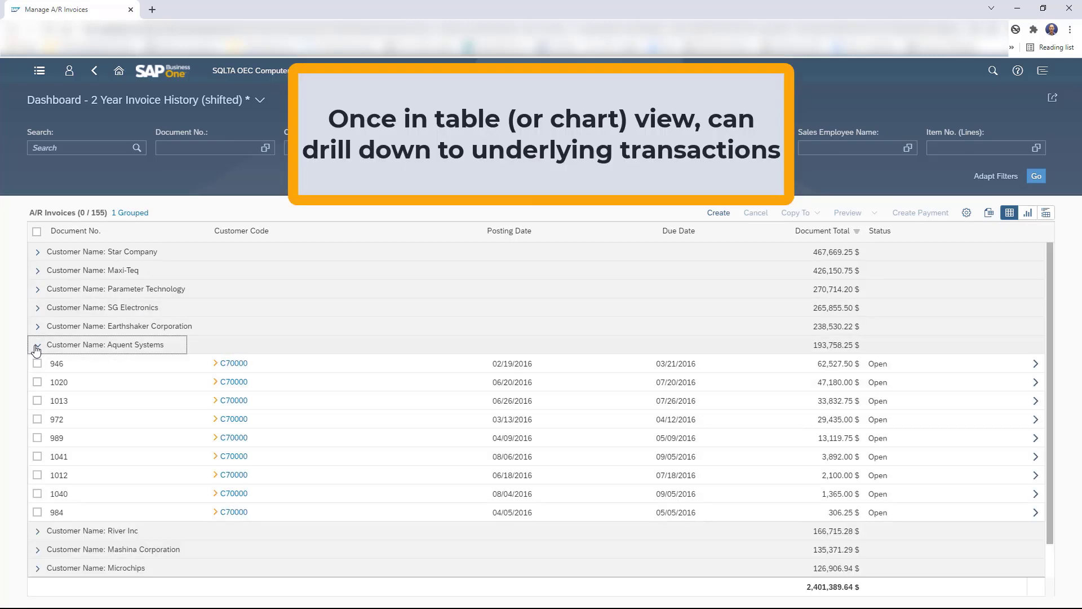
{"action": "left_click", "coordinate": [36, 346]}
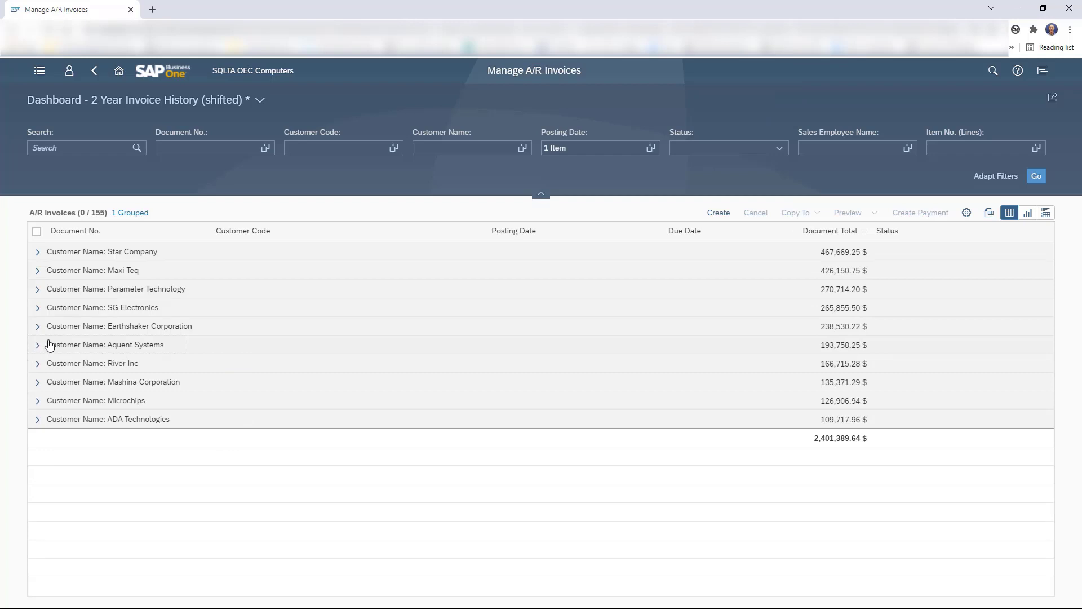
Return to the dashboard's card view and start editing its cards.
{"action": "left_click", "coordinate": [1048, 214]}
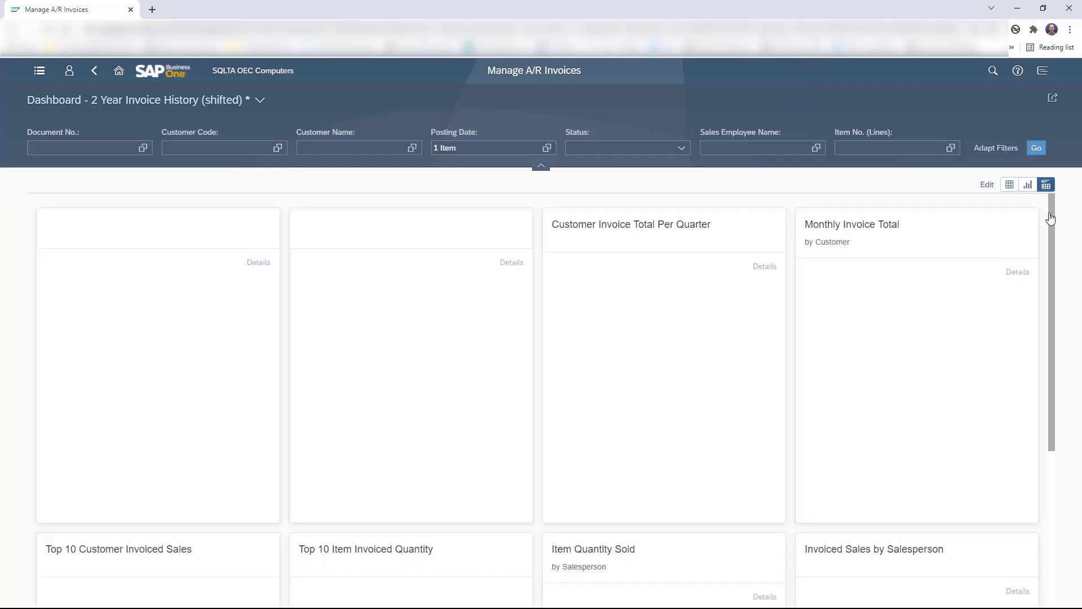
{"action": "left_click", "coordinate": [987, 187]}
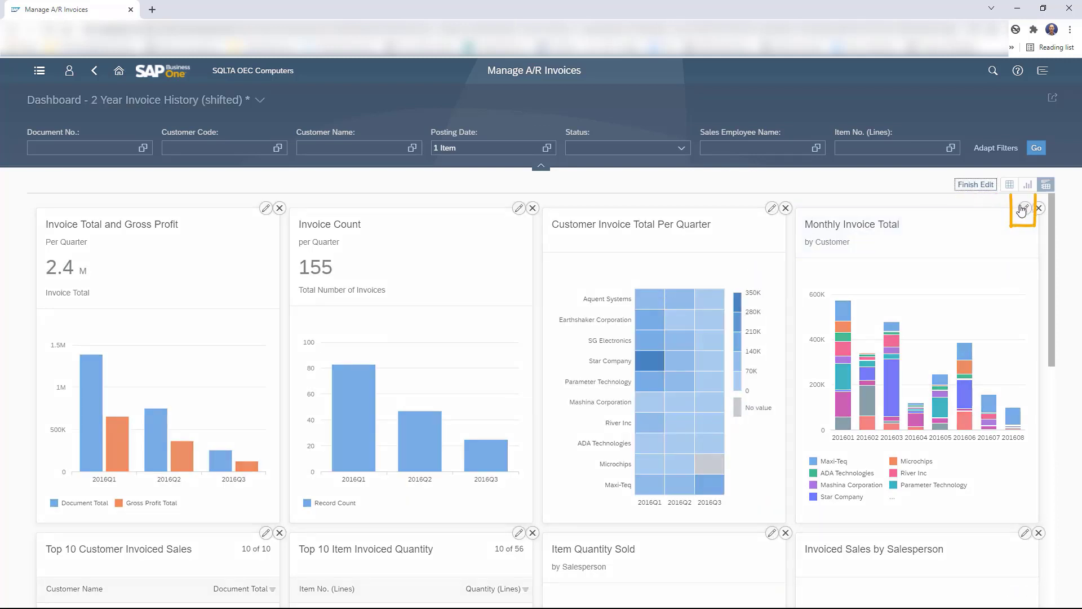
Try the Monthly Invoice Total card as a heat map with Posting Date (Year and Quarter) as X-axis dimension, and discard the changes.
{"action": "left_click", "coordinate": [1025, 209]}
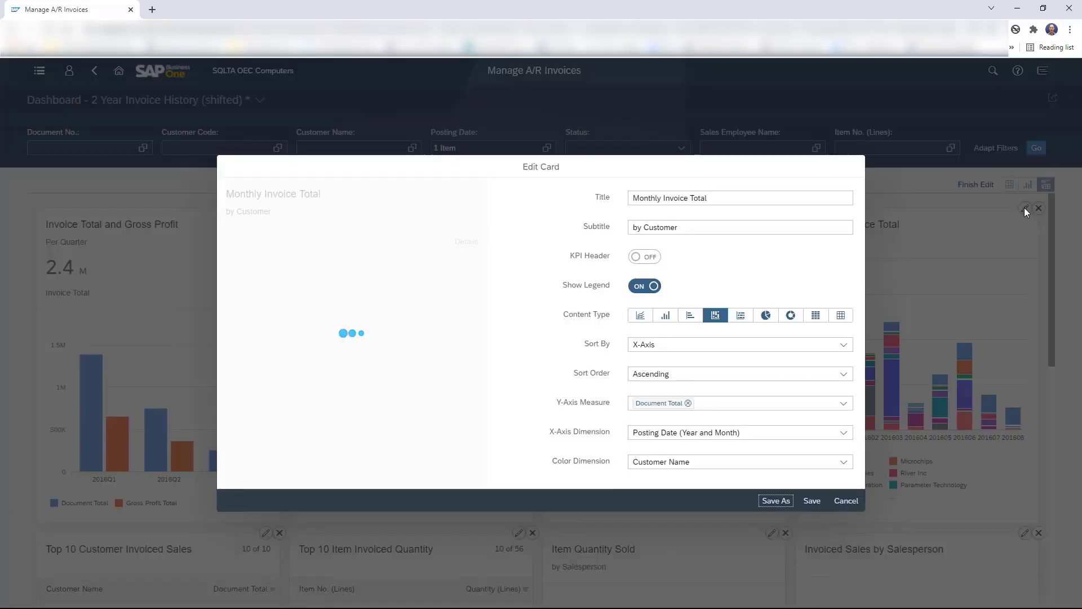
{"action": "left_click", "coordinate": [817, 317]}
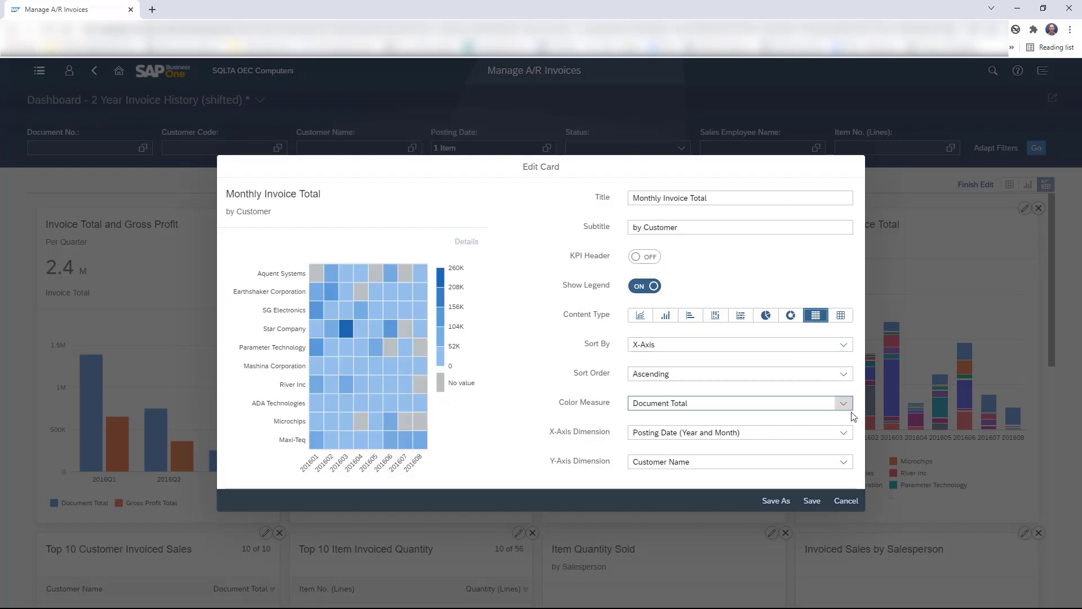
{"action": "left_click", "coordinate": [844, 433]}
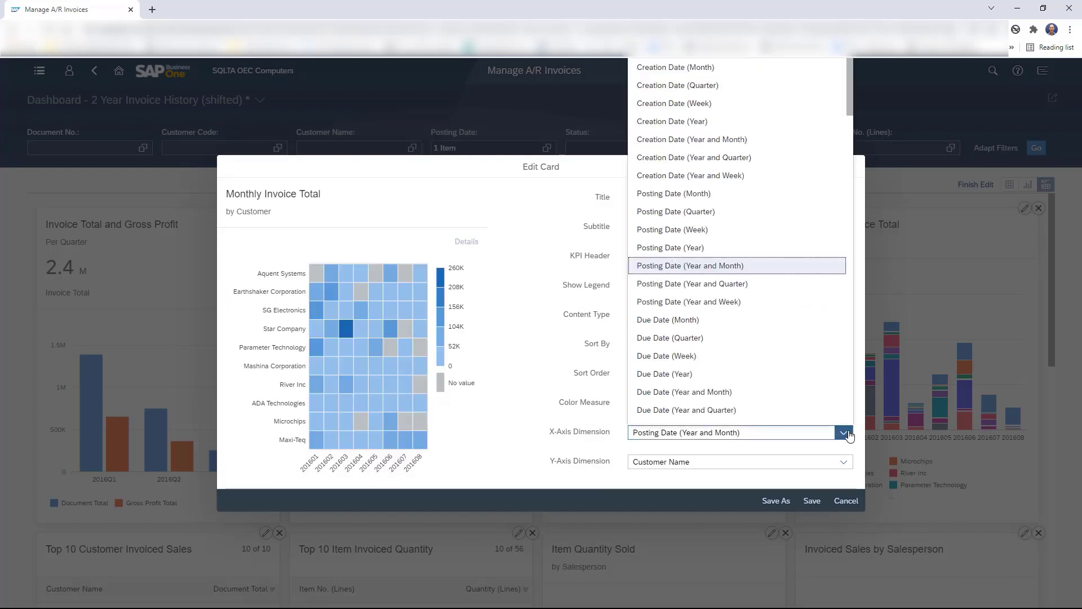
{"action": "left_click", "coordinate": [763, 285]}
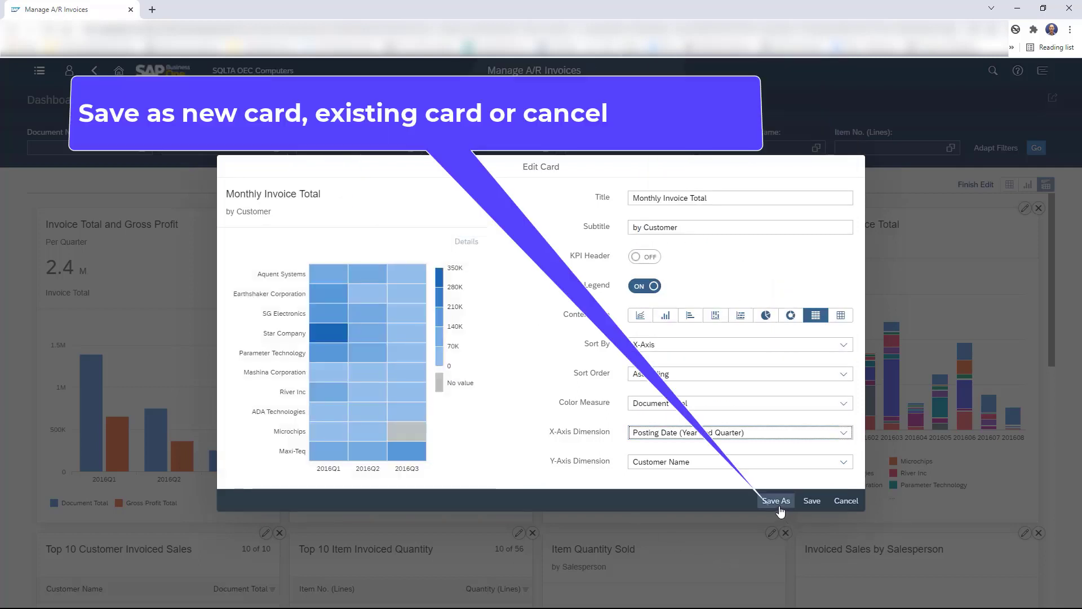
{"action": "left_click", "coordinate": [847, 501]}
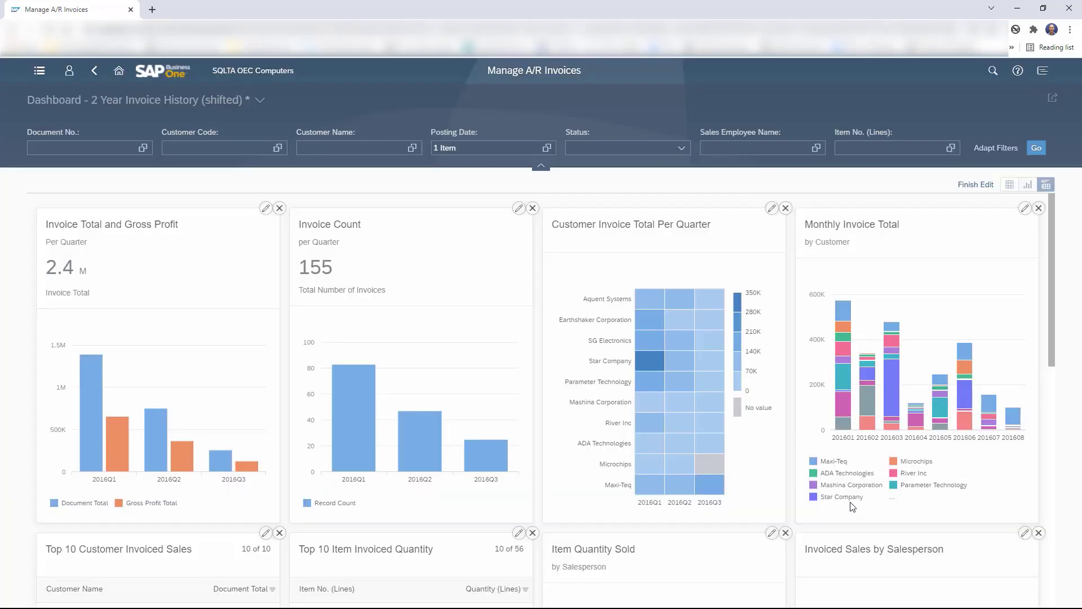
Move the Monthly Invoice Total card to the first position on the dashboard and finish editing.
{"action": "left_click_drag", "start_coordinate": [846, 226], "coordinate": [148, 225]}
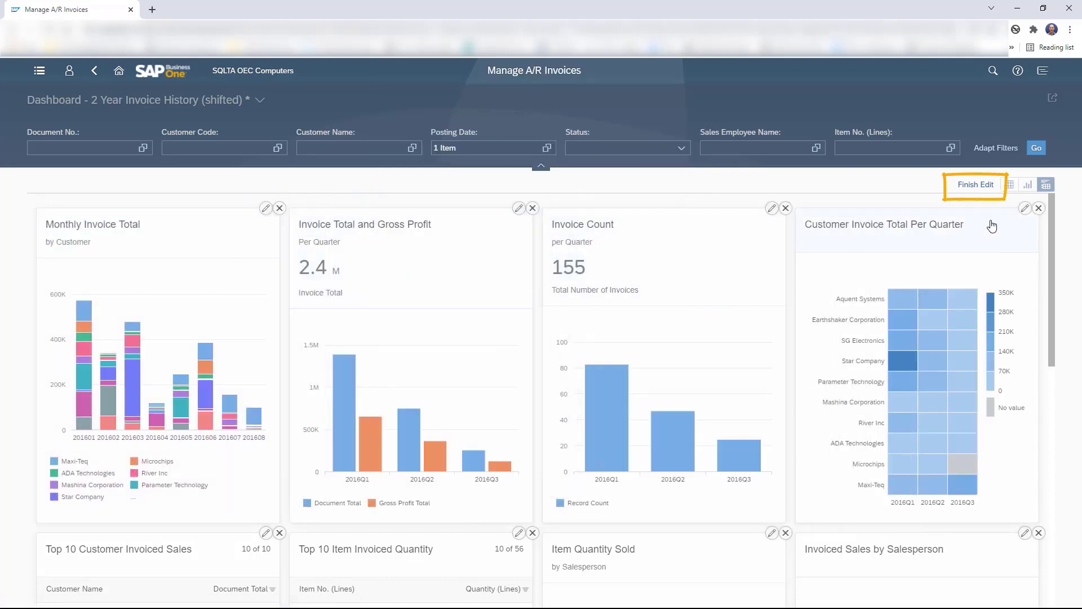
{"action": "left_click", "coordinate": [984, 190]}
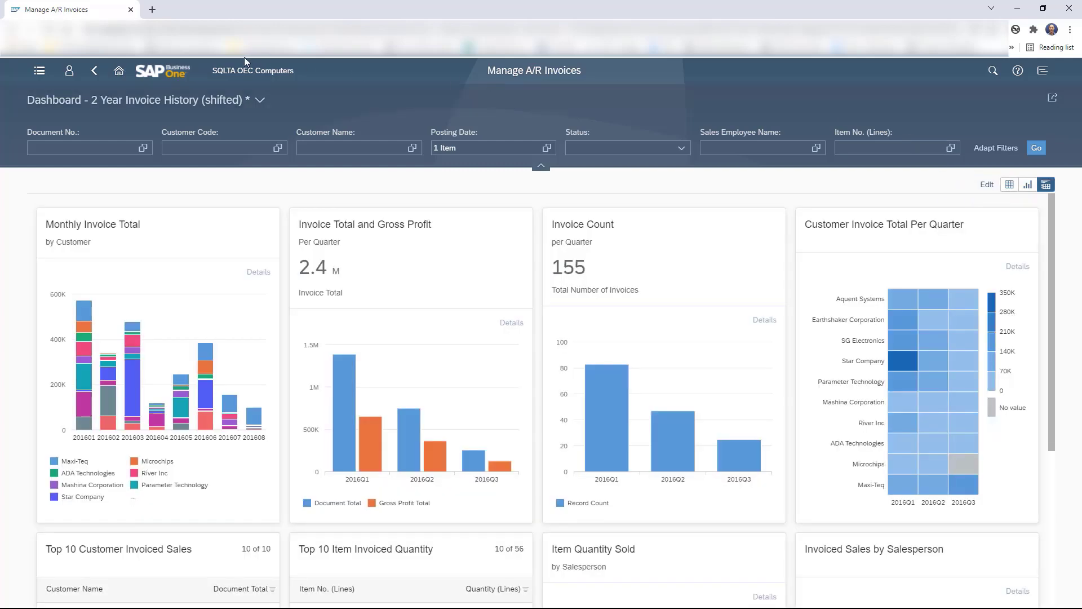
Open the General Overview screen from the home page's Analytics group and load the view "Last 4 Completed Calendar Quarters (shifted)".
{"action": "left_click", "coordinate": [119, 71]}
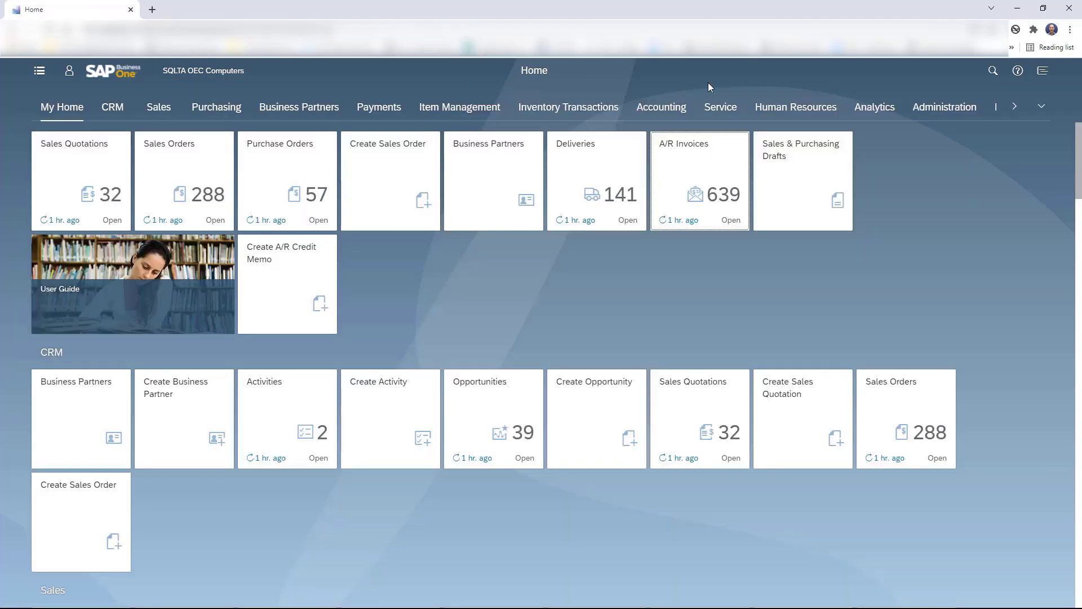
{"action": "left_click", "coordinate": [889, 113]}
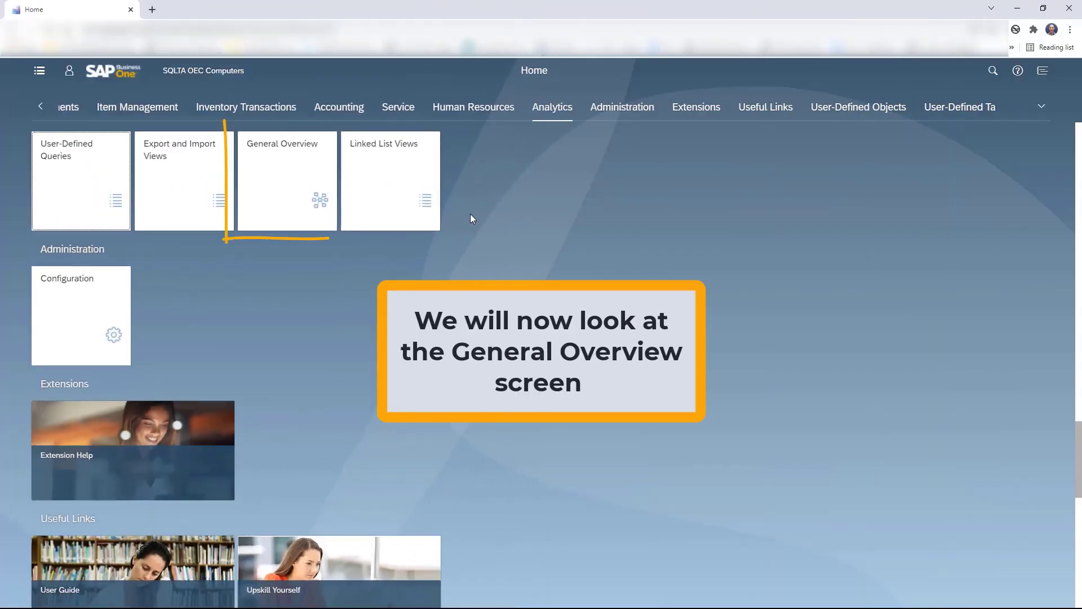
{"action": "left_click", "coordinate": [289, 176]}
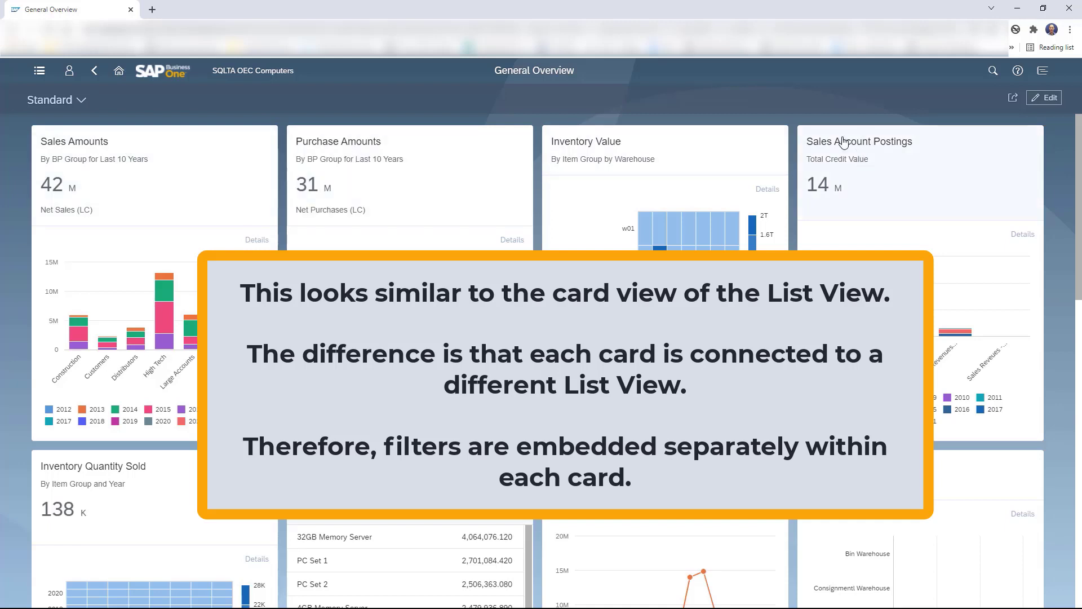
{"action": "left_click", "coordinate": [89, 100]}
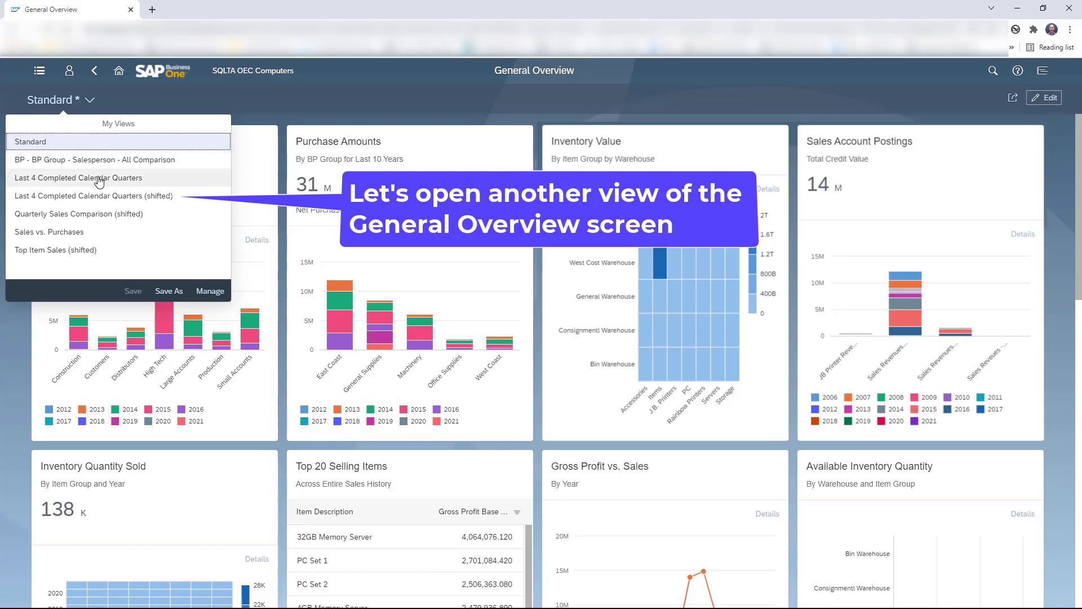
{"action": "left_click", "coordinate": [99, 195]}
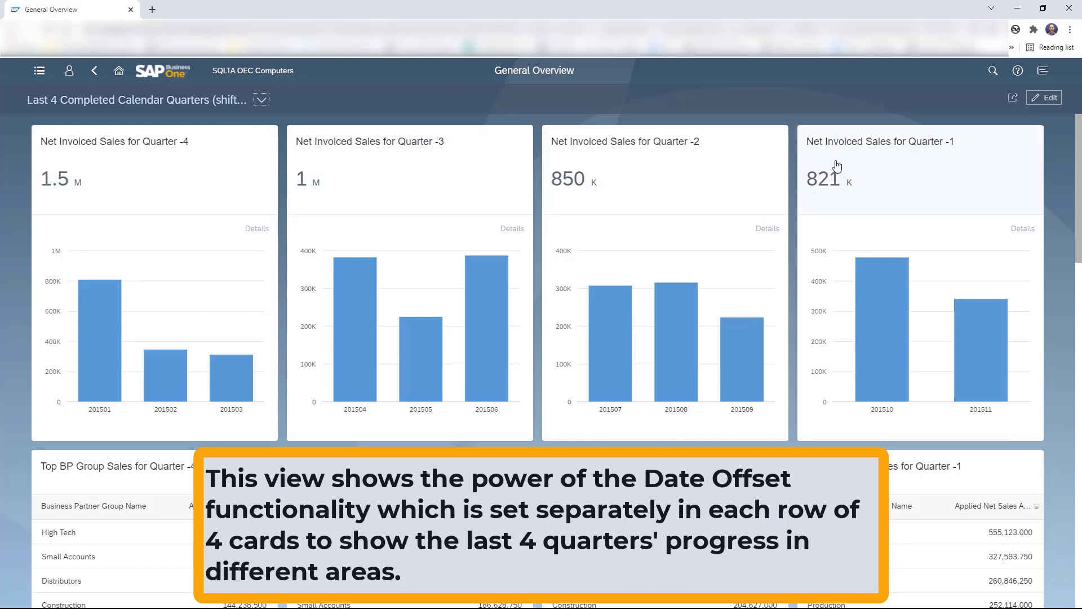
Review the quarterly sales and purchase cards, and switch to the view "BP - BP Group - Salesperson - All Comparison".
{"action": "scroll", "coordinate": [849, 203], "scroll_direction": "down", "scroll_amount": 4}
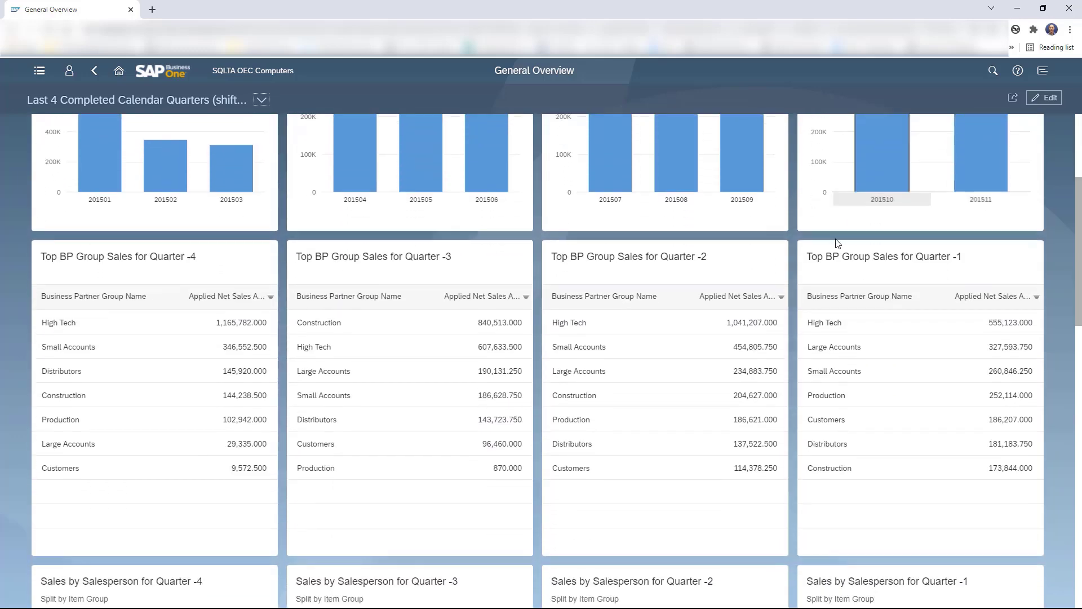
{"action": "scroll", "coordinate": [838, 243], "scroll_direction": "down", "scroll_amount": 1}
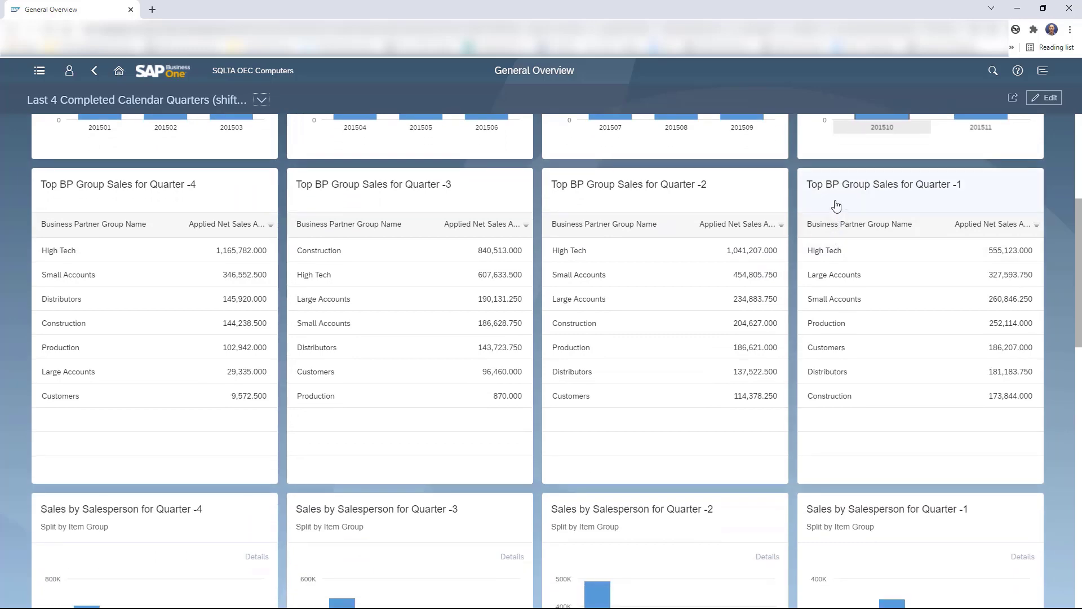
{"action": "scroll", "coordinate": [837, 205], "scroll_direction": "down", "scroll_amount": 5}
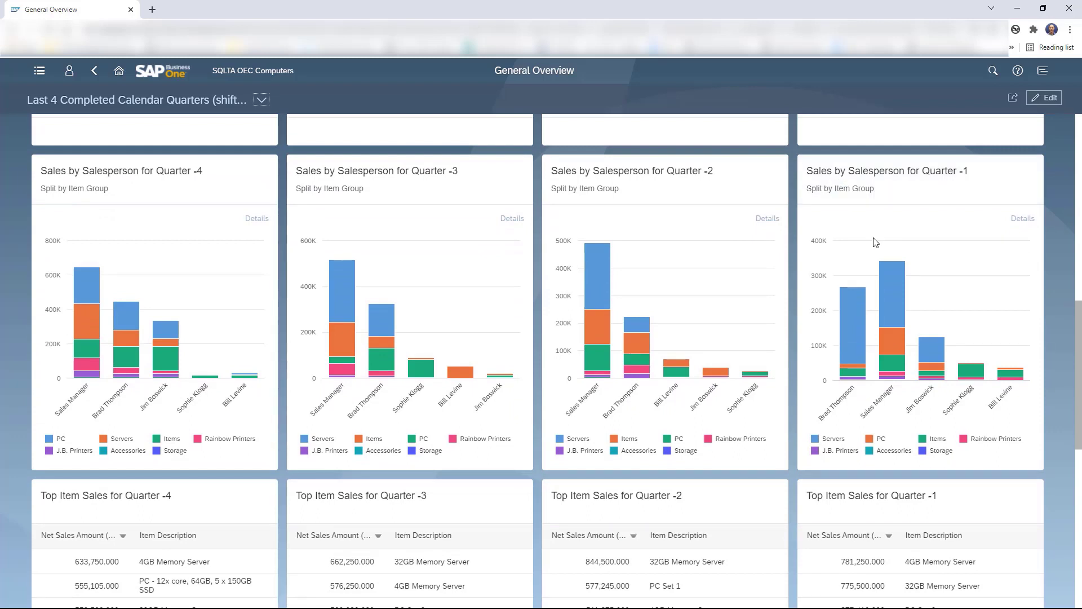
{"action": "scroll", "coordinate": [873, 238], "scroll_direction": "down", "scroll_amount": 5}
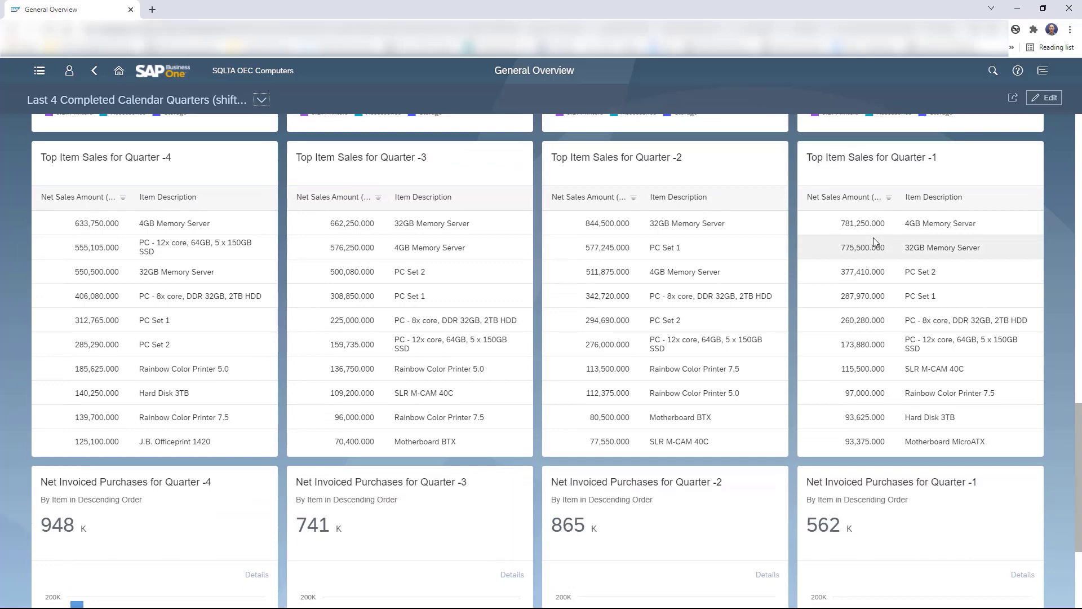
{"action": "scroll", "coordinate": [861, 228], "scroll_direction": "down", "scroll_amount": 3}
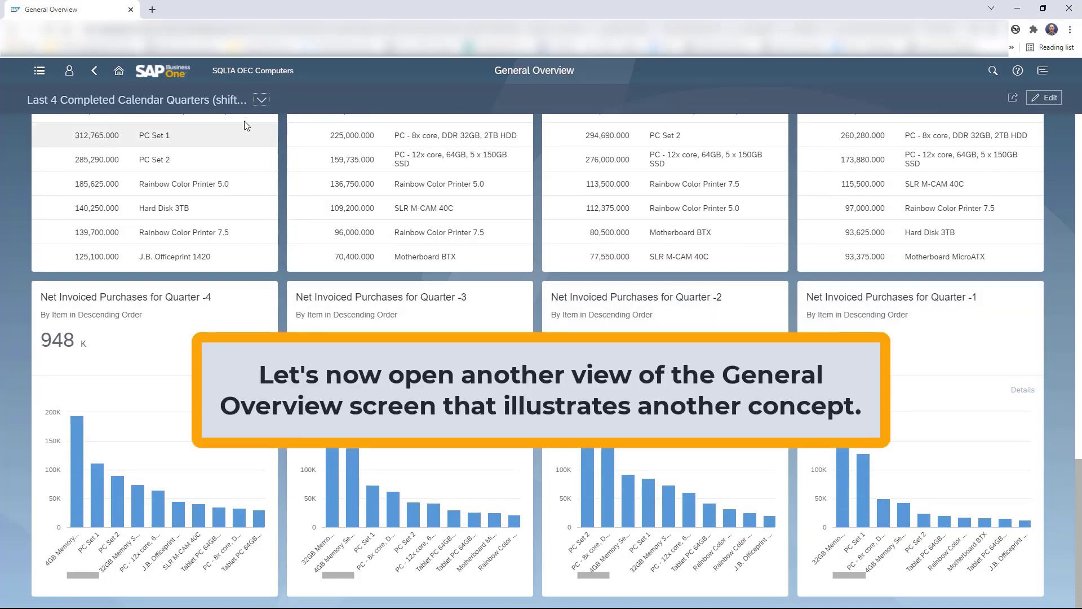
{"action": "left_click", "coordinate": [262, 101]}
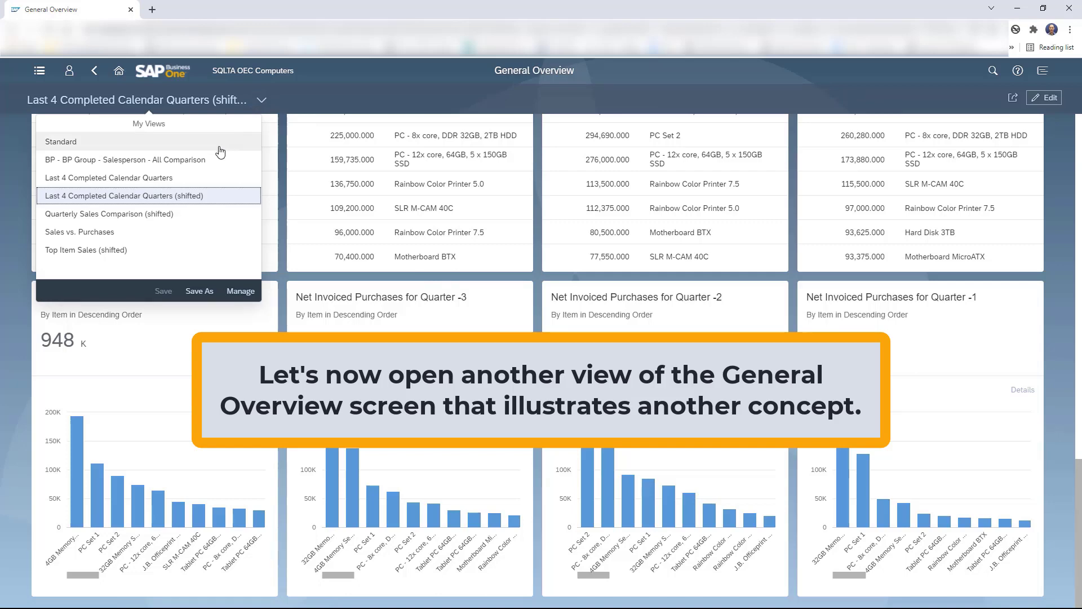
{"action": "left_click", "coordinate": [212, 161]}
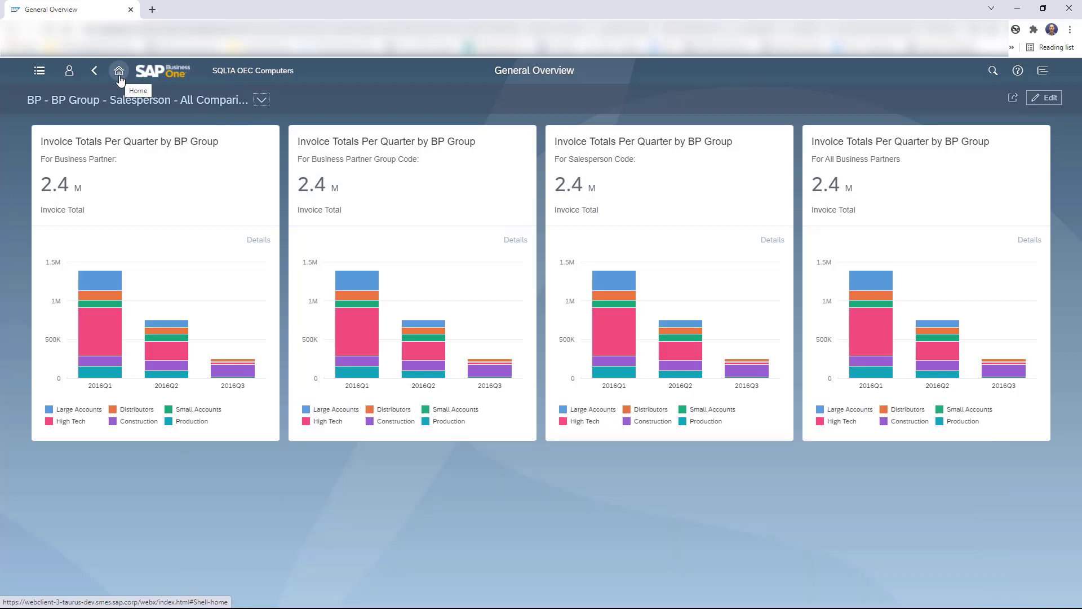
Return to the home page, open the Business Partners list and open the record for Star Company.
{"action": "left_click", "coordinate": [119, 72]}
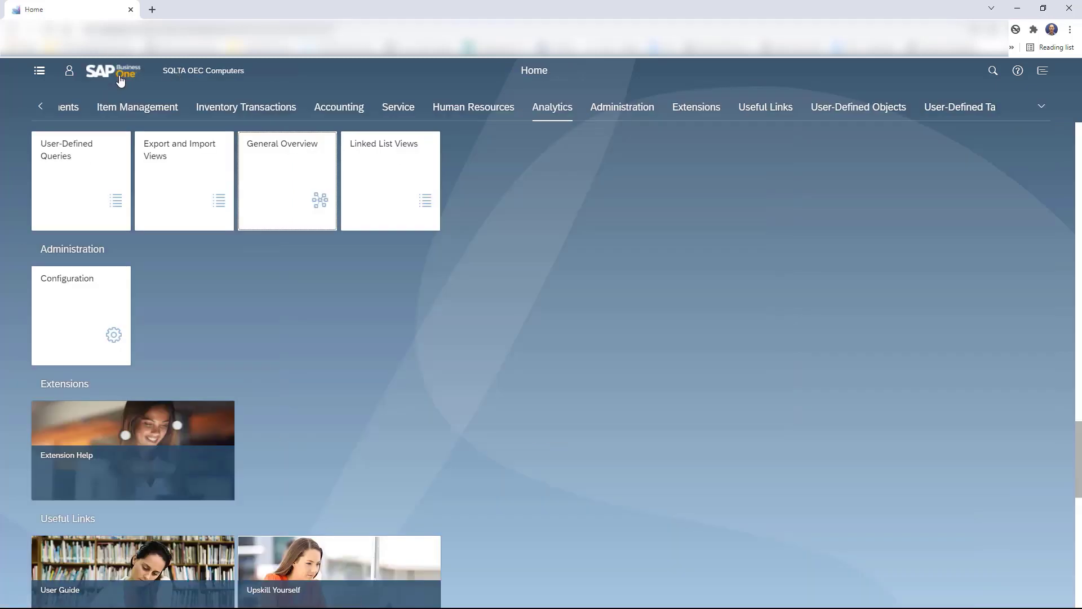
{"action": "left_click", "coordinate": [40, 106]}
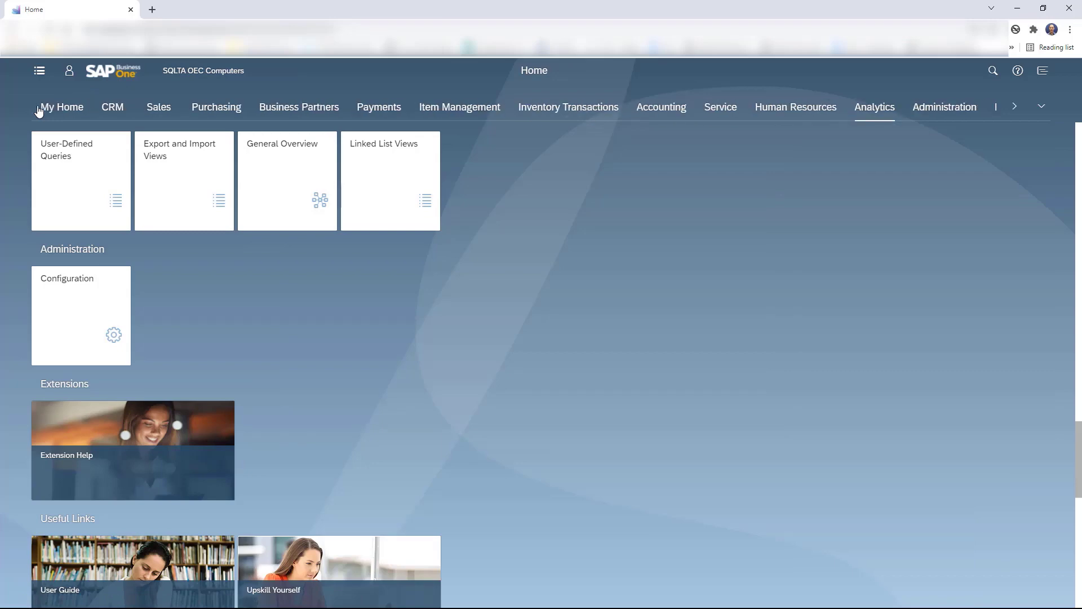
{"action": "left_click", "coordinate": [292, 119]}
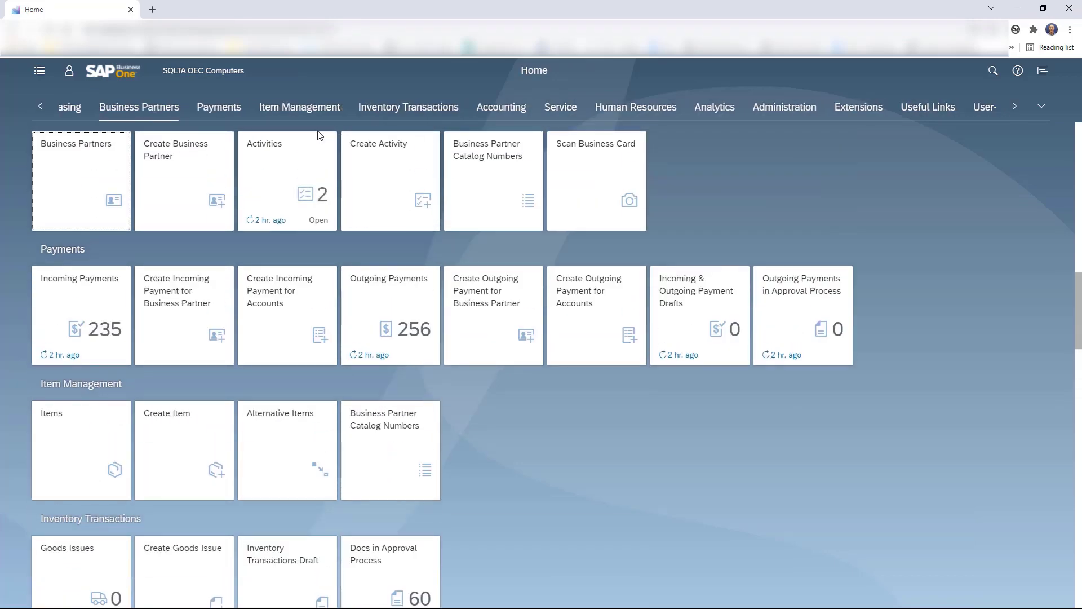
{"action": "left_click", "coordinate": [75, 166]}
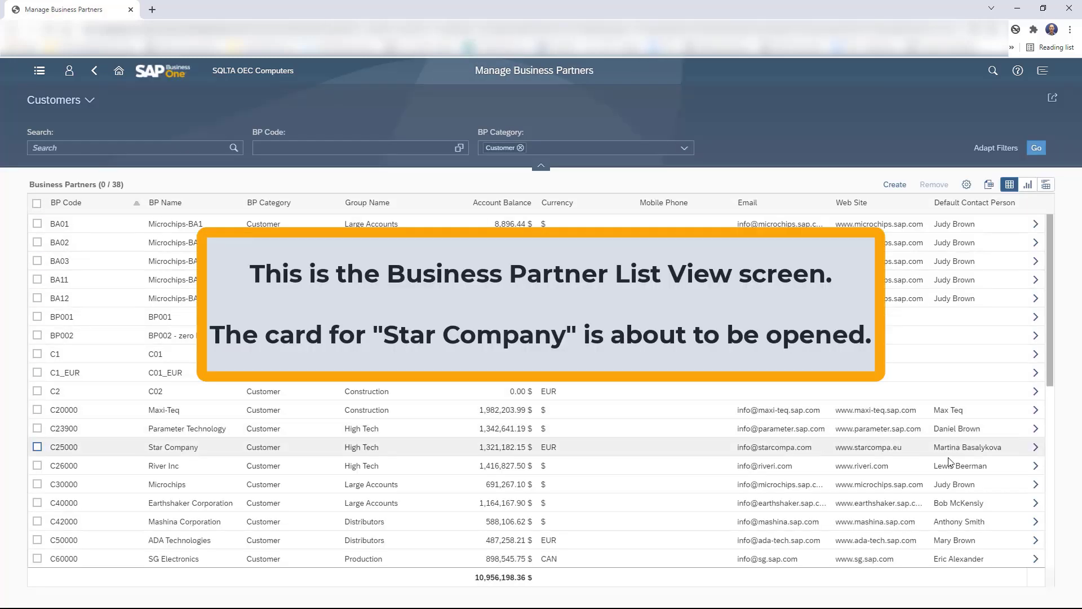
{"action": "left_click", "coordinate": [1037, 448]}
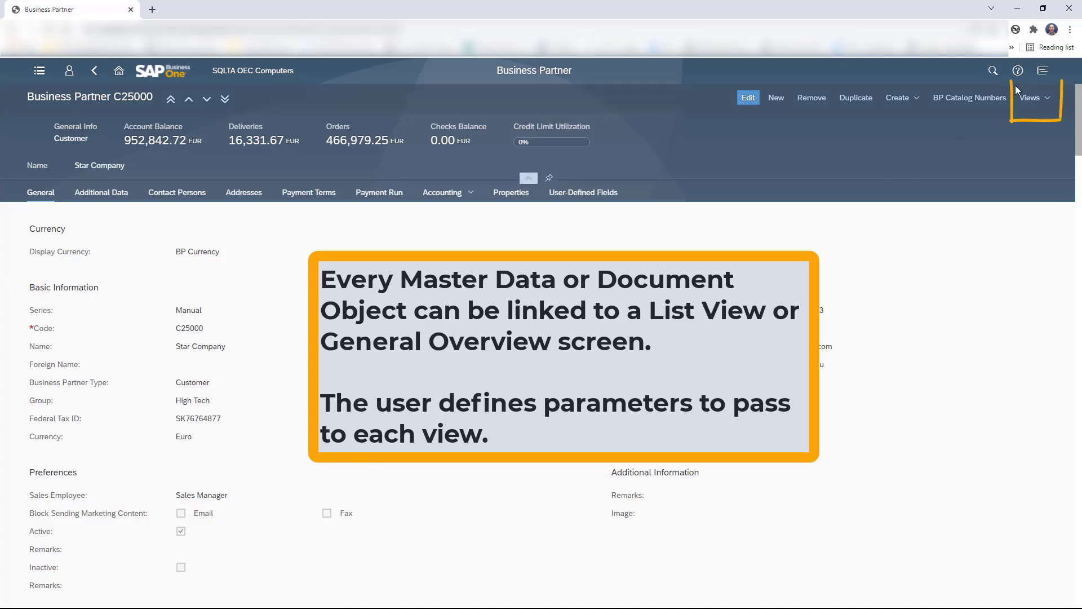
View Star Company's linked "BP - BP Group - Salesperson - All Comparison" overview and return to its business partner record.
{"action": "left_click", "coordinate": [1027, 100]}
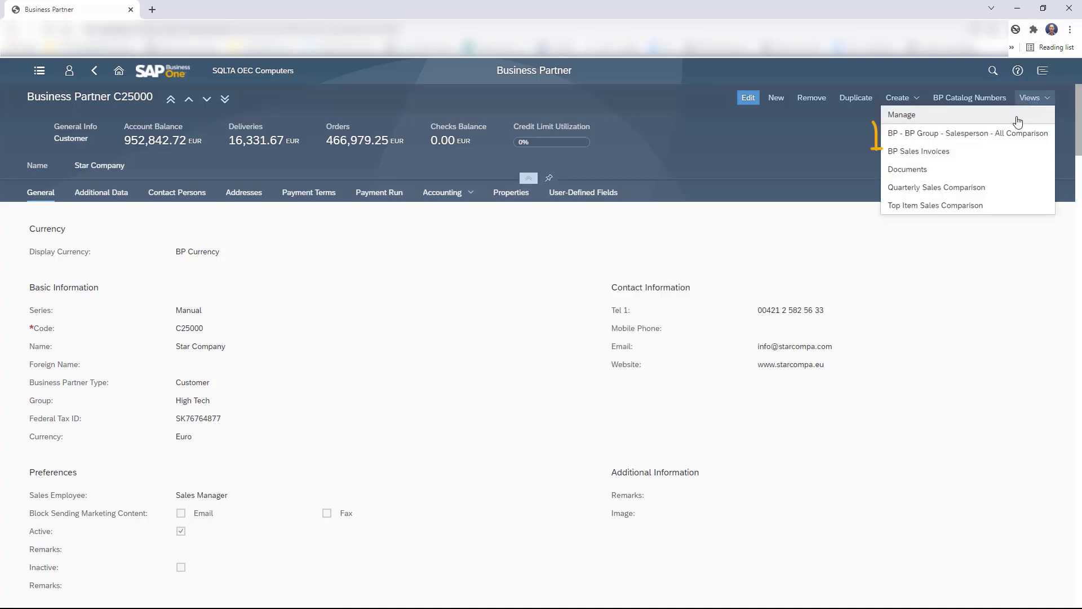
{"action": "left_click", "coordinate": [1009, 133]}
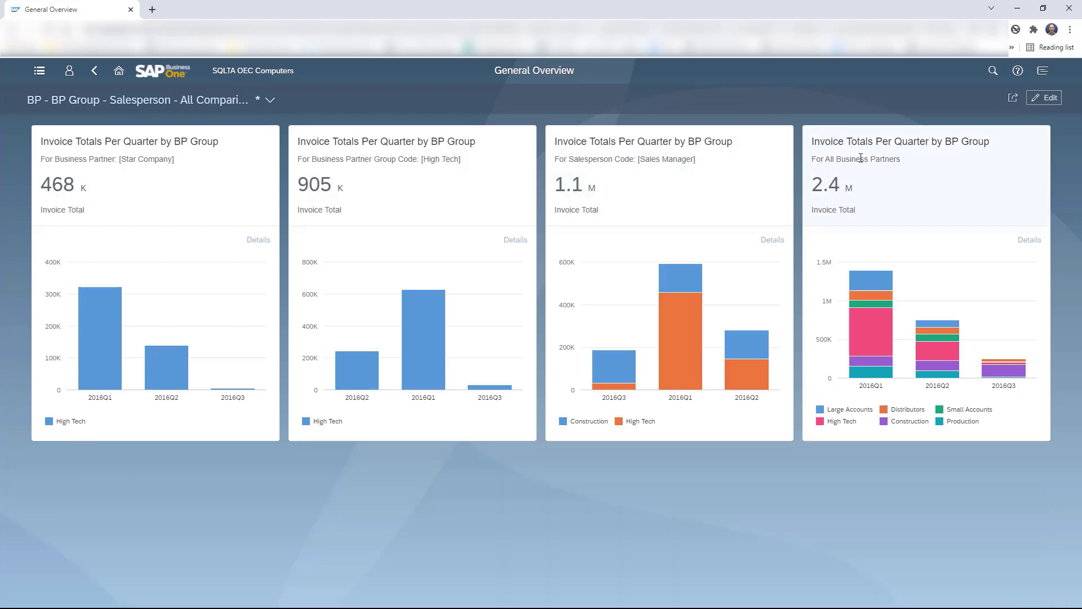
{"action": "left_click", "coordinate": [94, 72]}
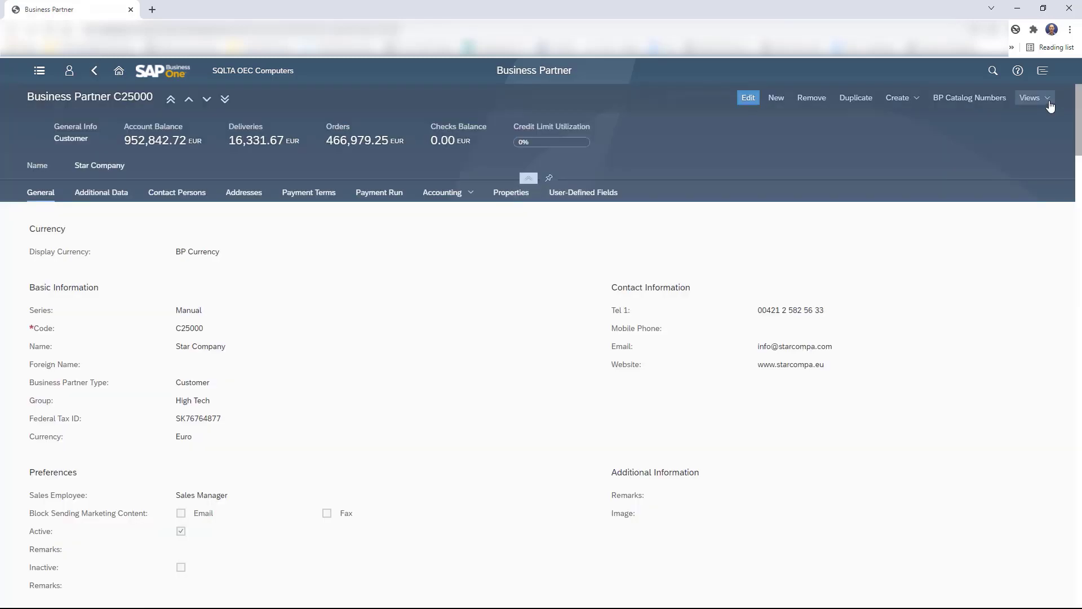
Open the management screen for Star Company's linked views, review the link settings, and return to the home page.
{"action": "left_click", "coordinate": [1043, 98]}
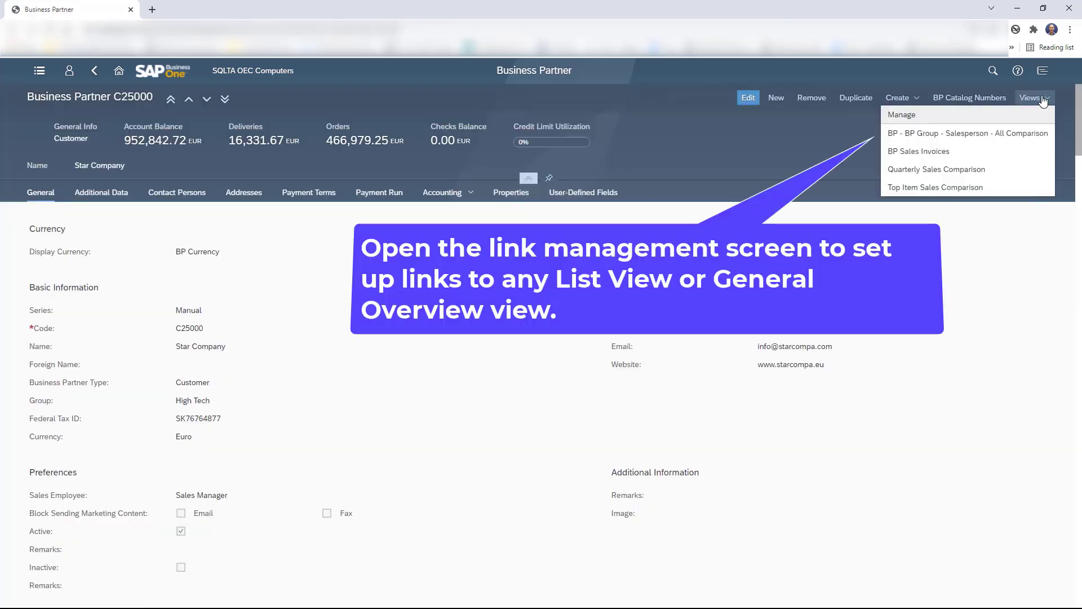
{"action": "left_click", "coordinate": [970, 115]}
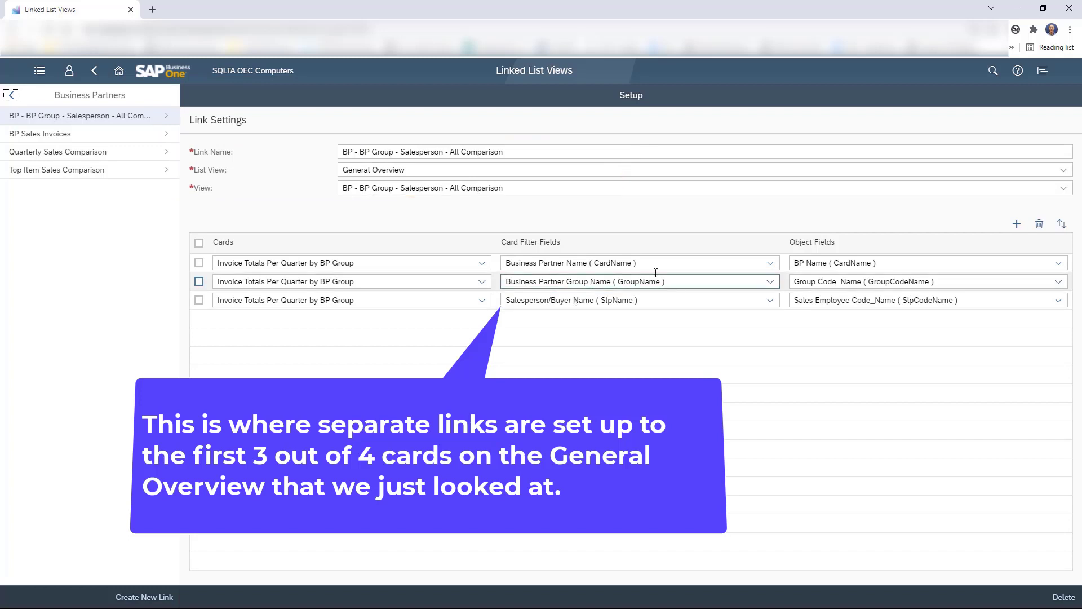
{"action": "left_click", "coordinate": [118, 72]}
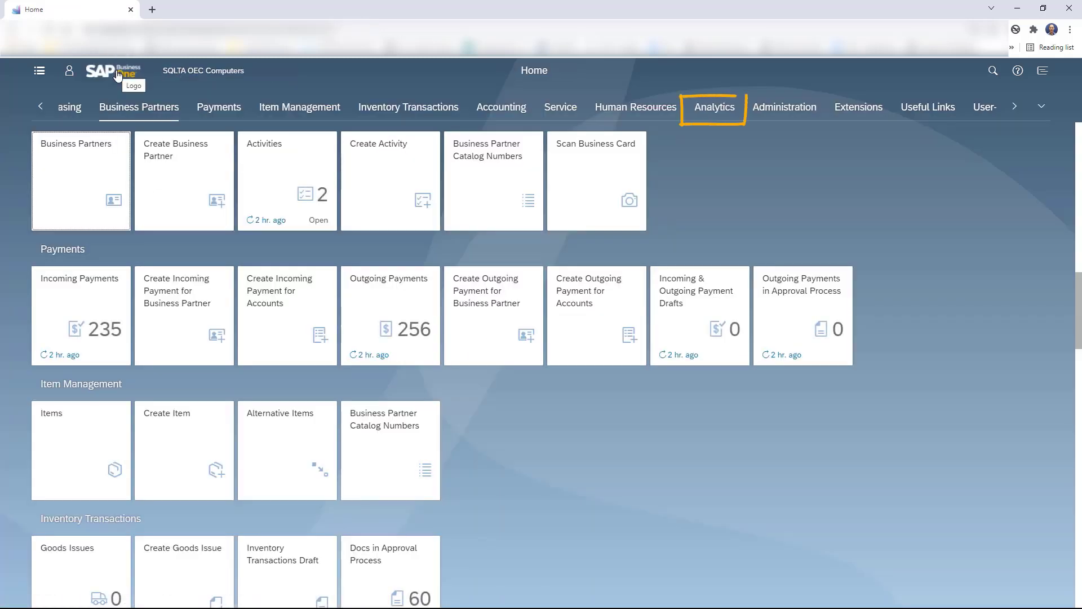
Open User-Defined Queries from the Analytics group and open the "Documents" query in the General category.
{"action": "left_click", "coordinate": [705, 113]}
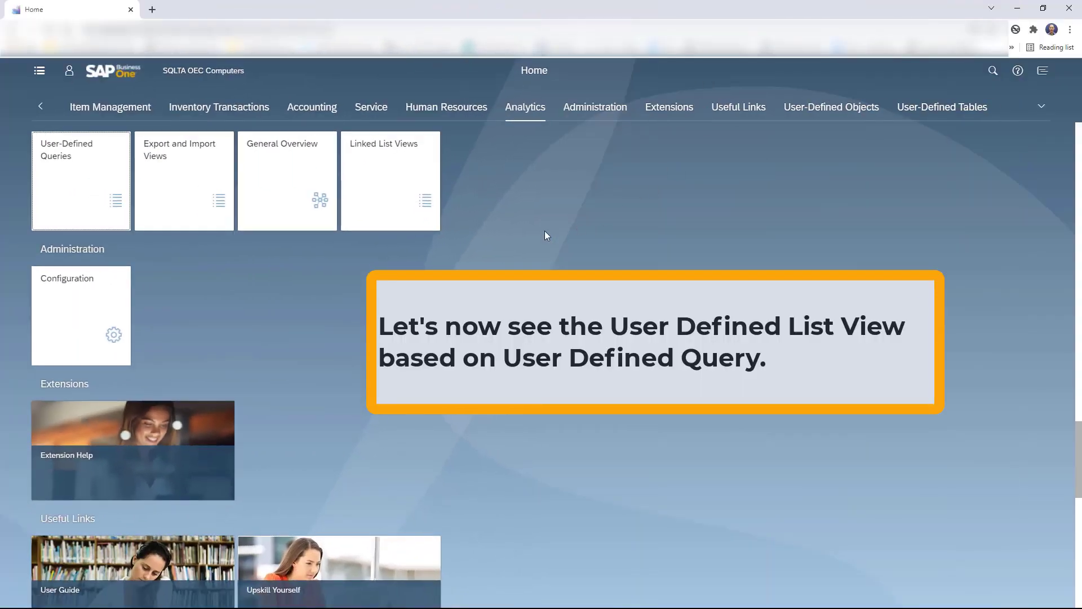
{"action": "left_click", "coordinate": [87, 170]}
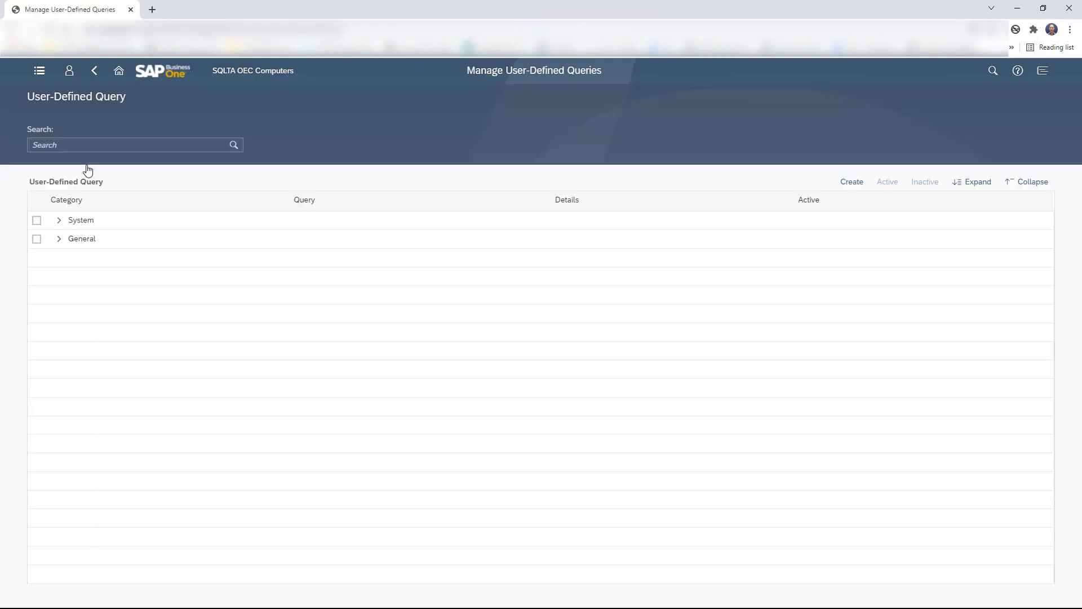
{"action": "left_click", "coordinate": [59, 239]}
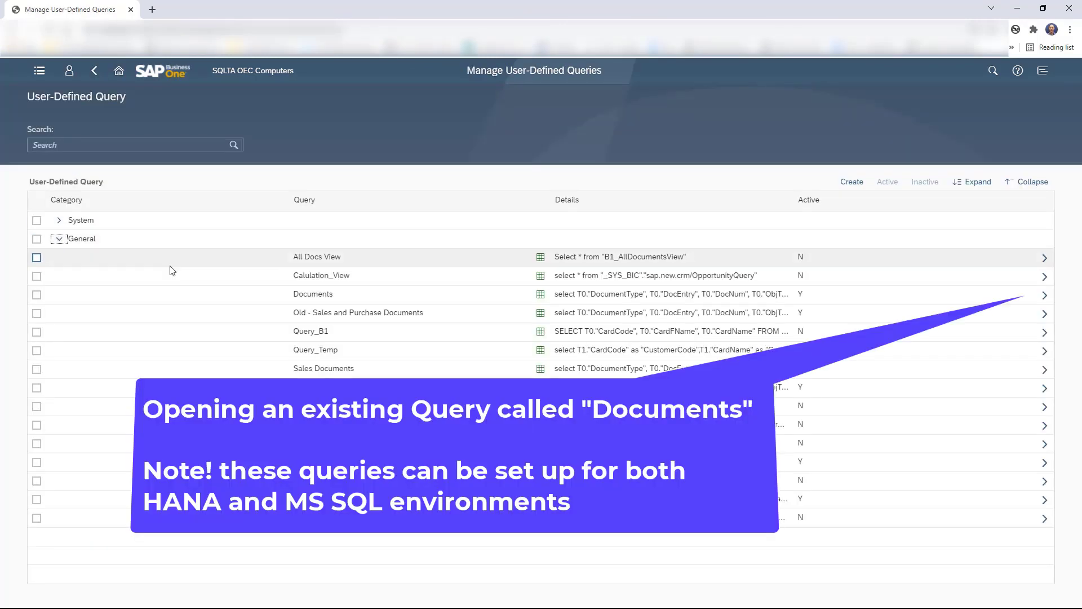
{"action": "left_click", "coordinate": [1043, 297]}
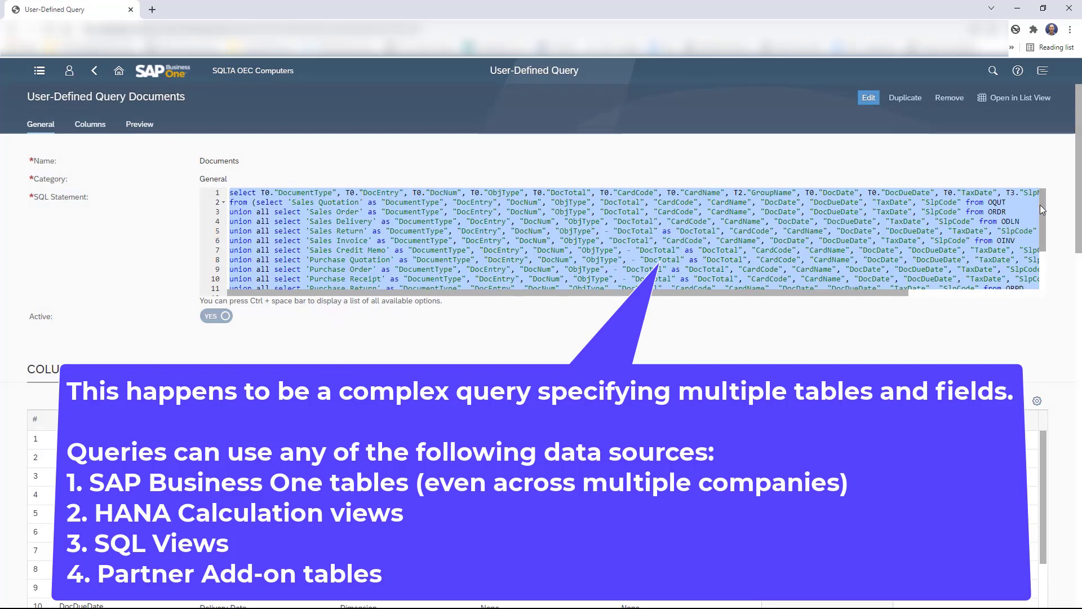
Review the SQL statement and columns of the "Documents" query, and open its output in a list view.
{"action": "left_click_drag", "start_coordinate": [1041, 205], "coordinate": [1008, 178]}
{"action": "scroll", "coordinate": [720, 285], "scroll_direction": "down", "scroll_amount": 3}
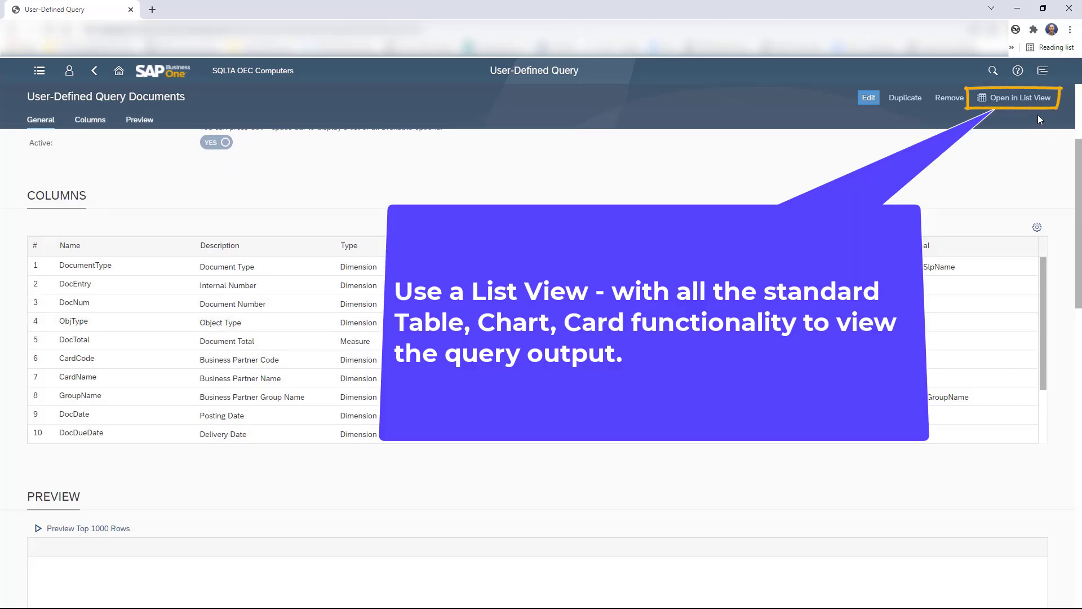
{"action": "left_click", "coordinate": [1028, 104]}
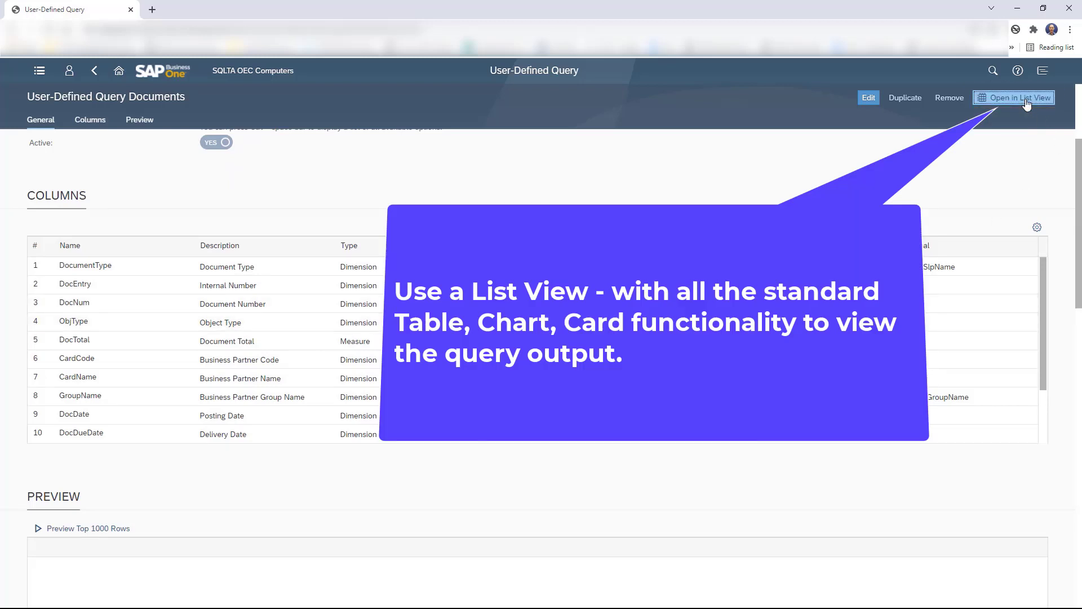
{"action": "left_click", "coordinate": [1028, 99]}
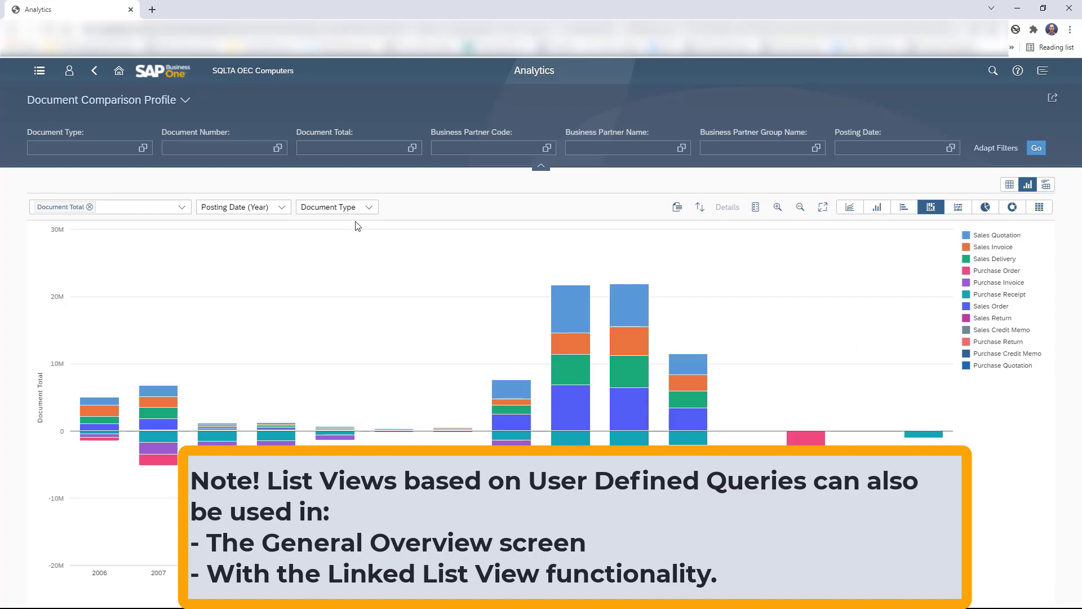
Return to the home page, open Export and Import Views, and expand all view categories.
{"action": "left_click", "coordinate": [121, 72]}
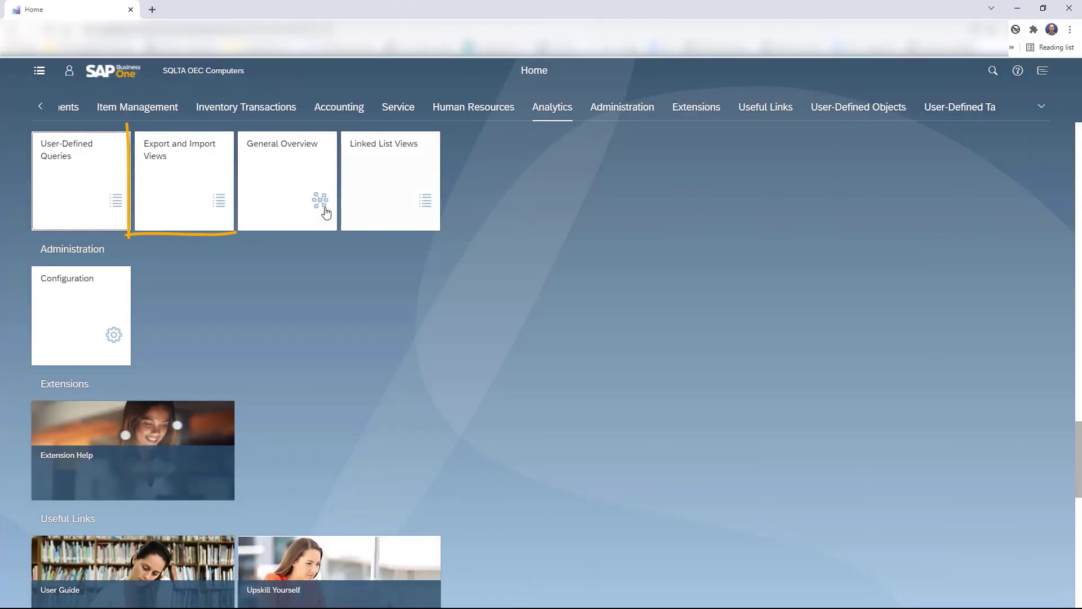
{"action": "left_click", "coordinate": [186, 184]}
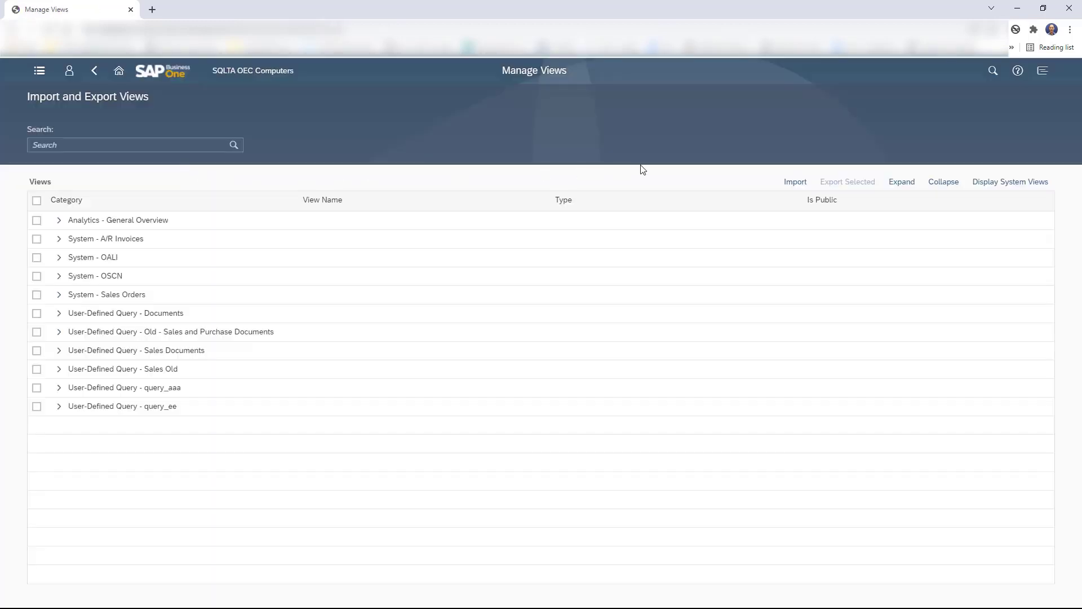
{"action": "left_click", "coordinate": [900, 182]}
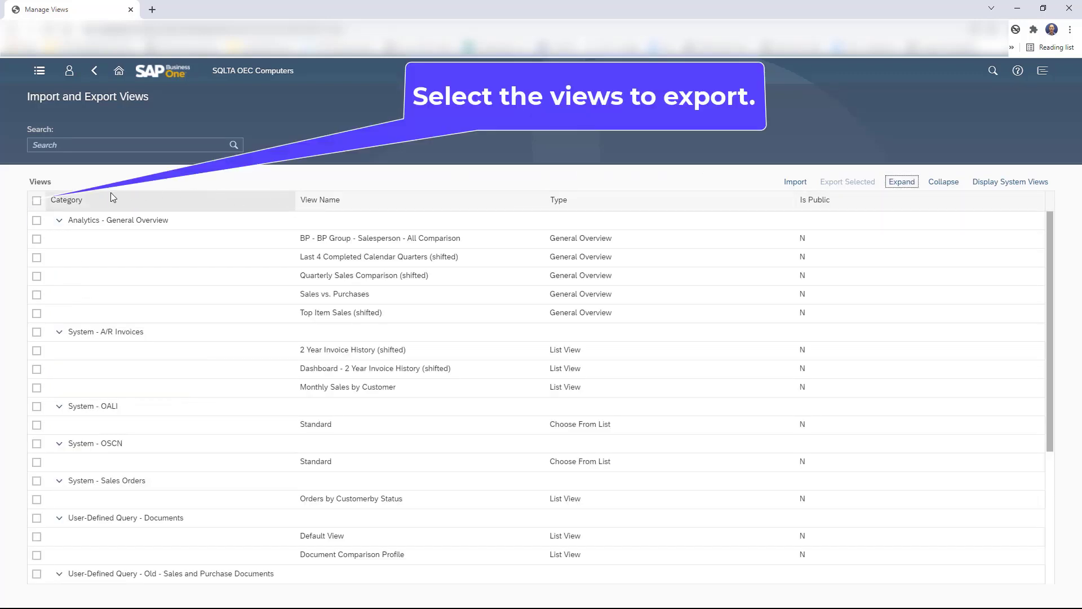
Select all listed views and export them together with their links.
{"action": "left_click", "coordinate": [36, 200]}
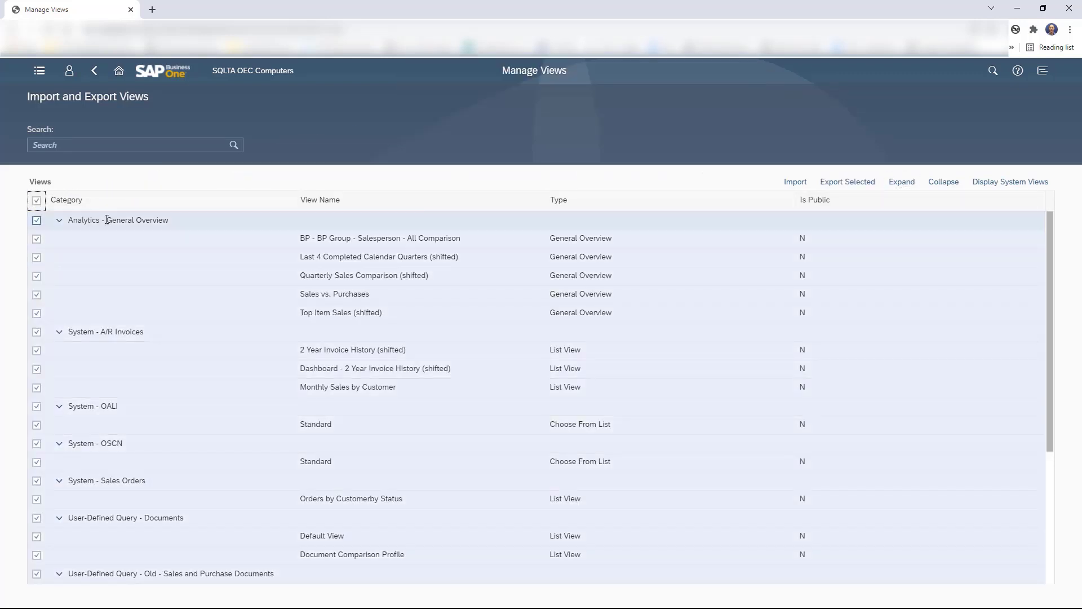
{"action": "left_click", "coordinate": [836, 183]}
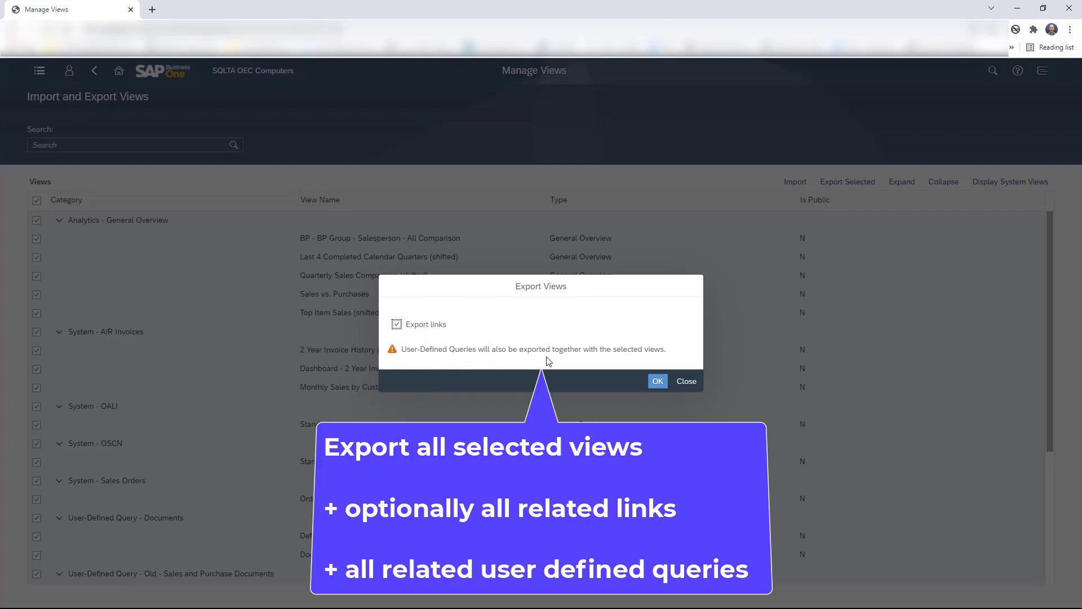
{"action": "left_click", "coordinate": [657, 381]}
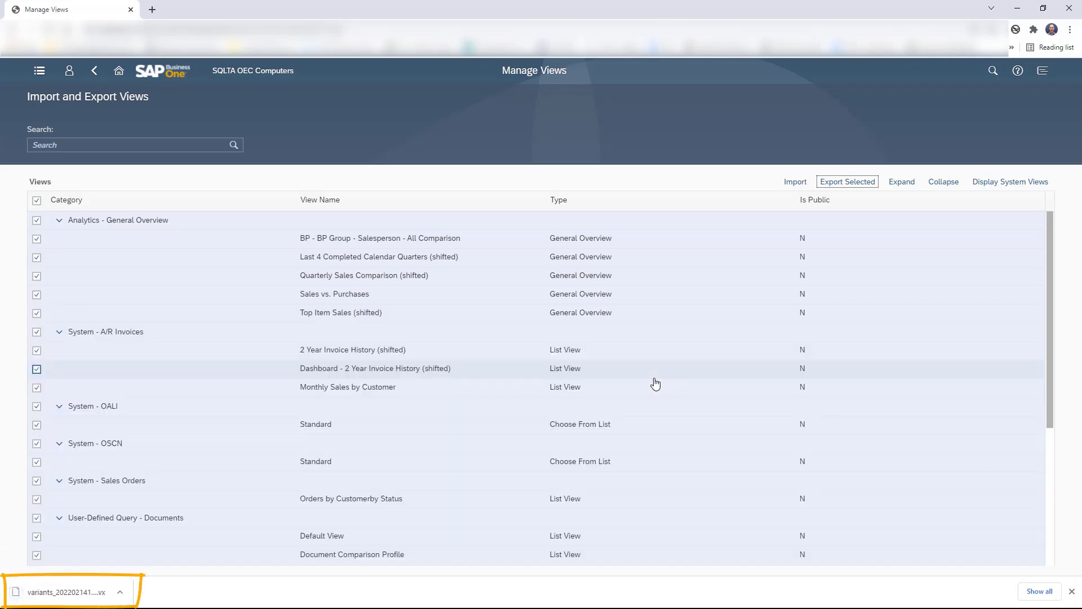
View the sharing options for importing views, close the import dialog without importing, and return to the home page.
{"action": "left_click", "coordinate": [793, 186]}
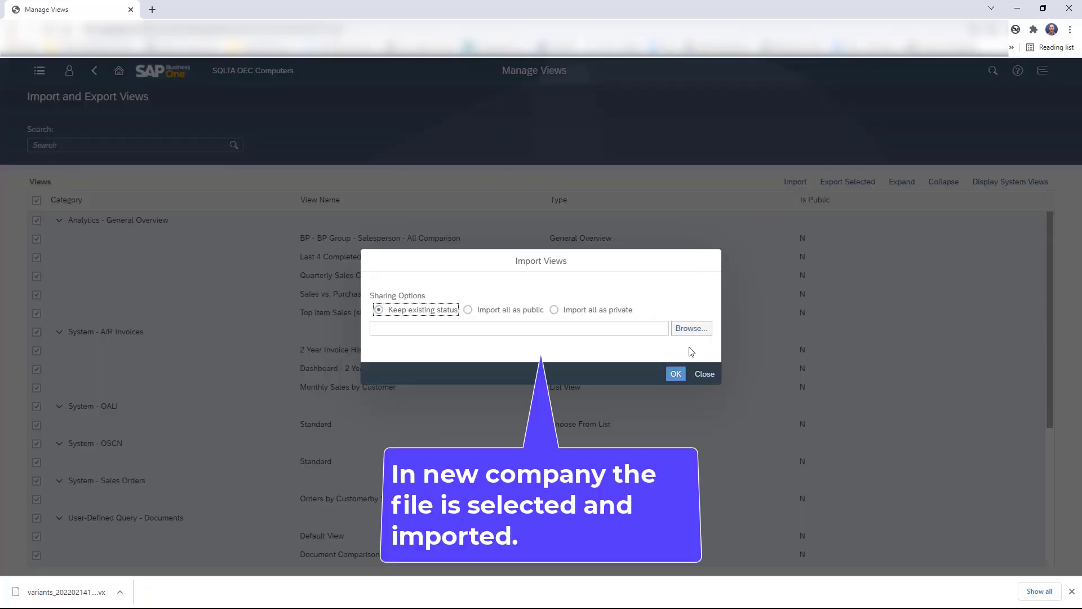
{"action": "left_click", "coordinate": [705, 377]}
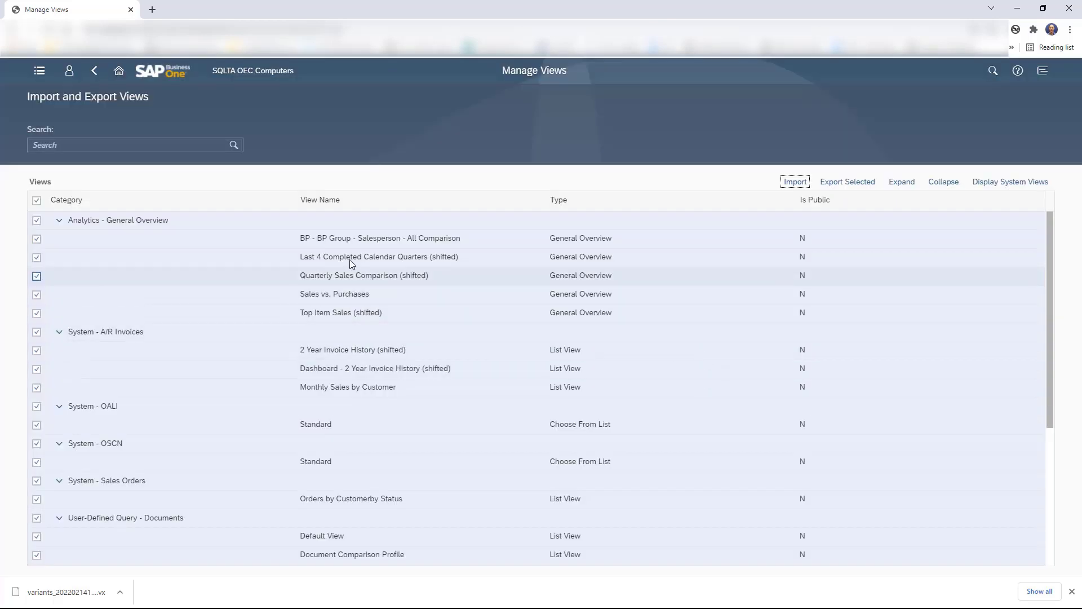
{"action": "left_click", "coordinate": [119, 70]}
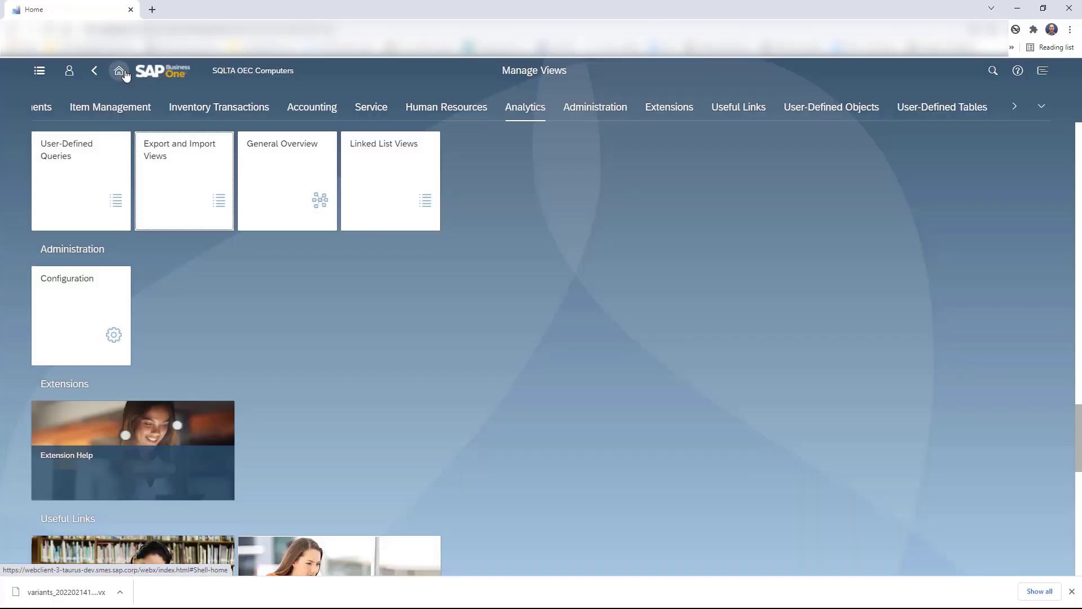